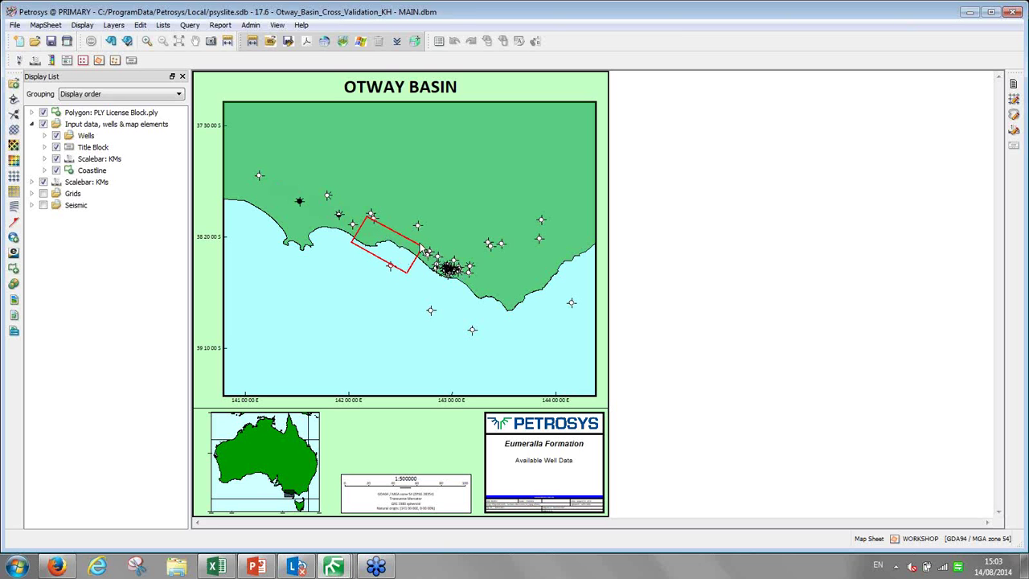
- Measure a distance across the red licence block polygon on the Otway Basin map
left_click(228, 44)
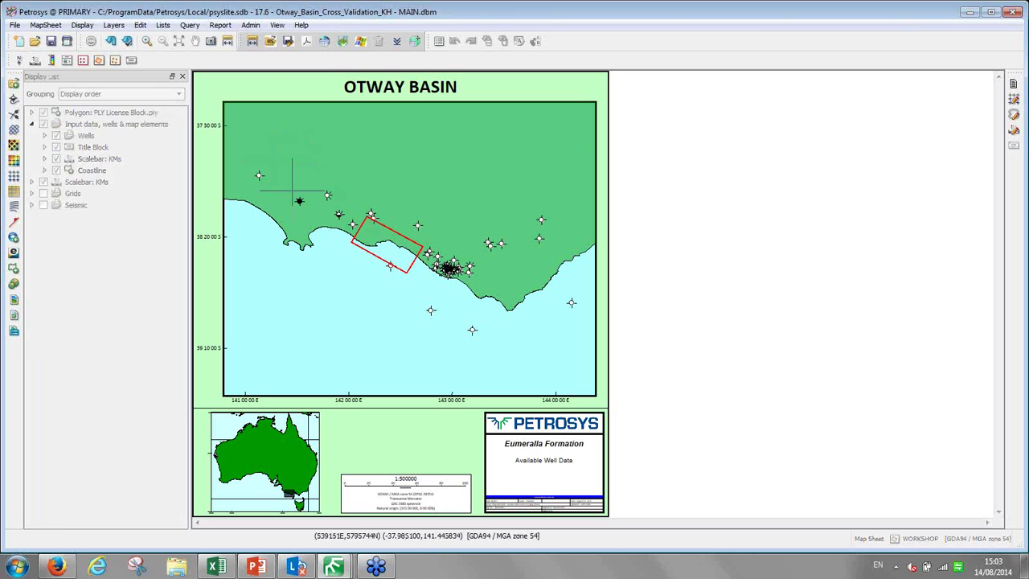
left_click(360, 228)
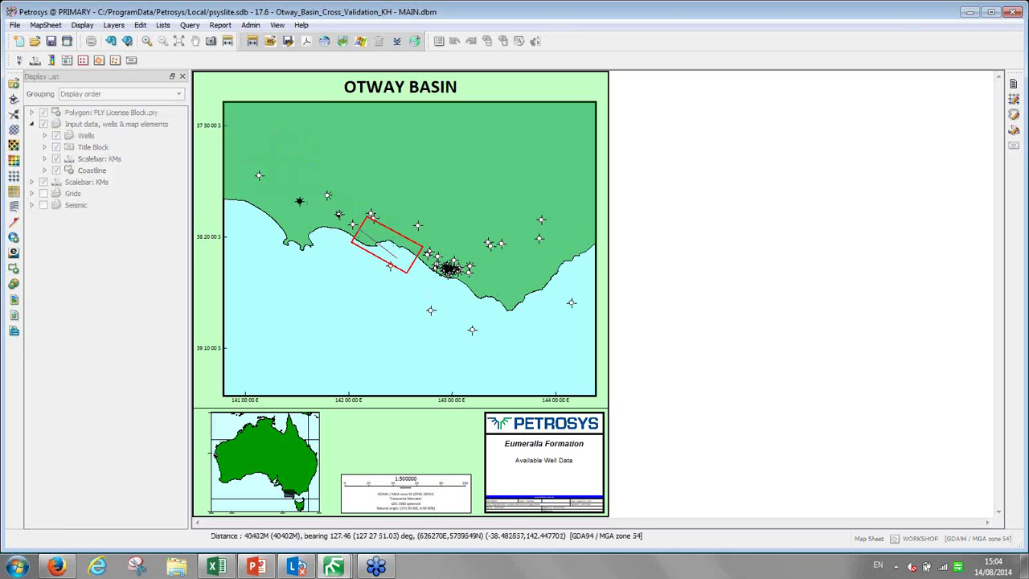
right_click(391, 264)
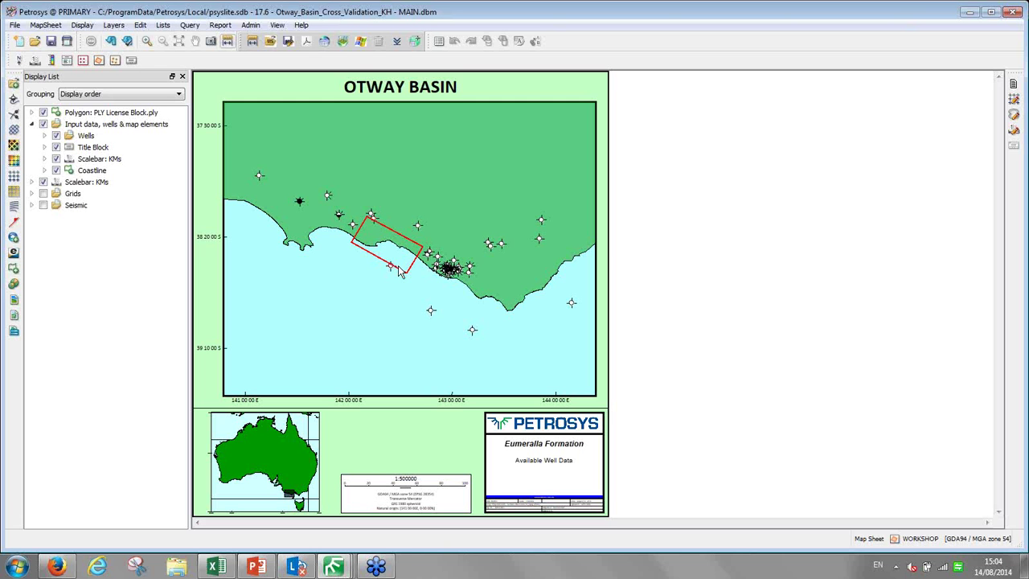
- Switch to the Surface Modeling window, open the Minimum-Curvature grid task and review its well zone input data
mouse_move(341, 567)
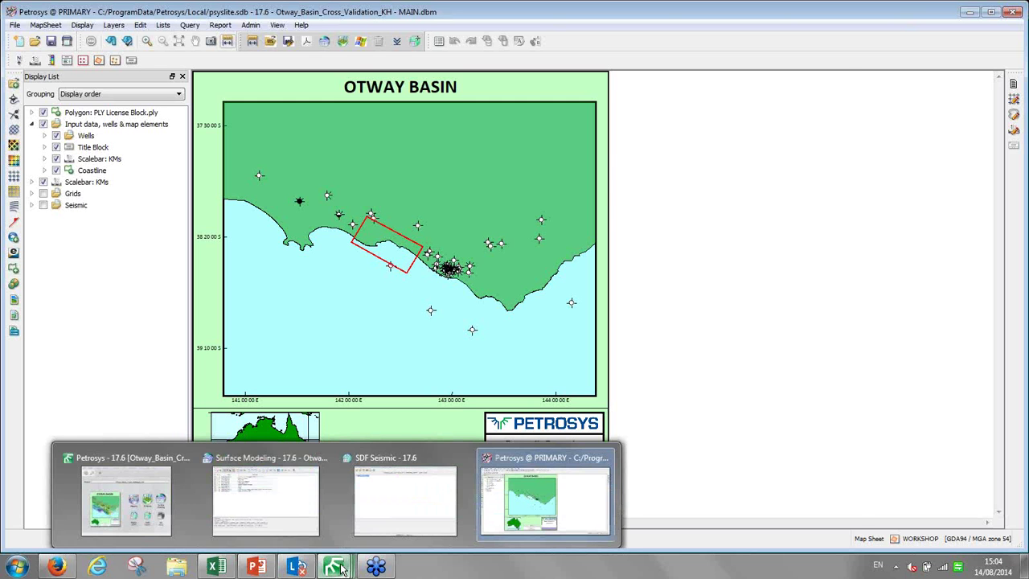
left_click(296, 515)
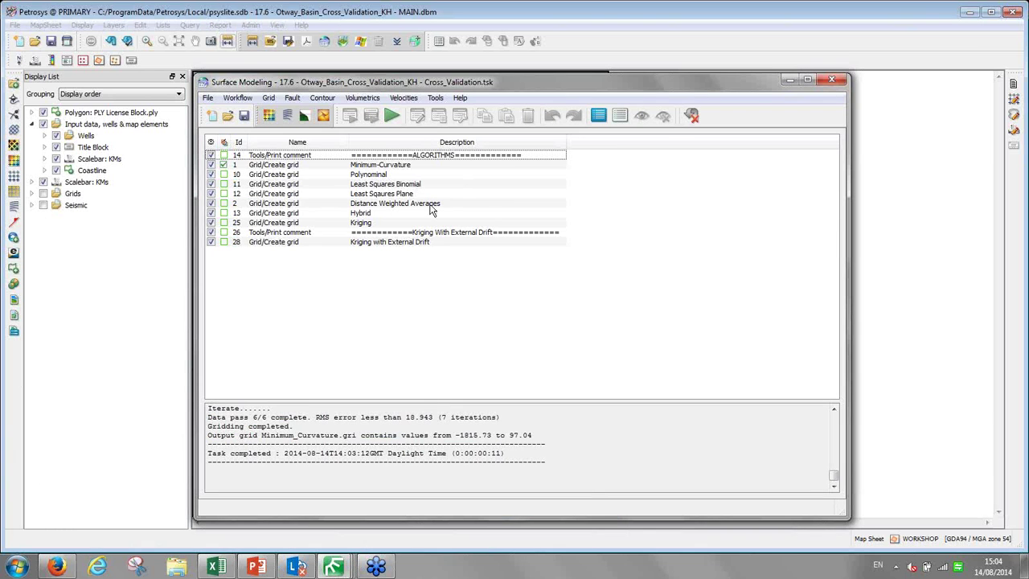
double_click(421, 165)
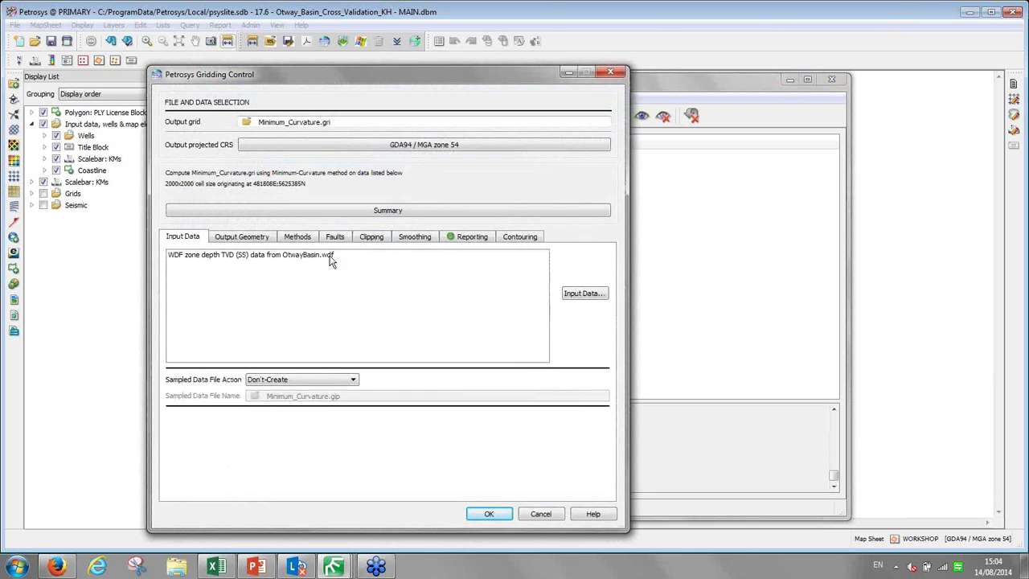
left_click(573, 295)
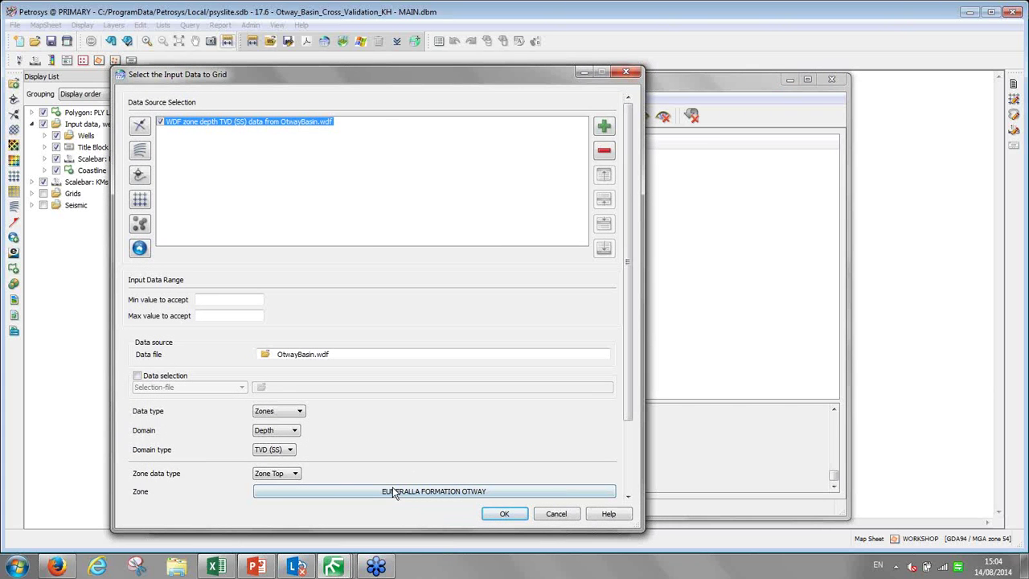
left_click(501, 513)
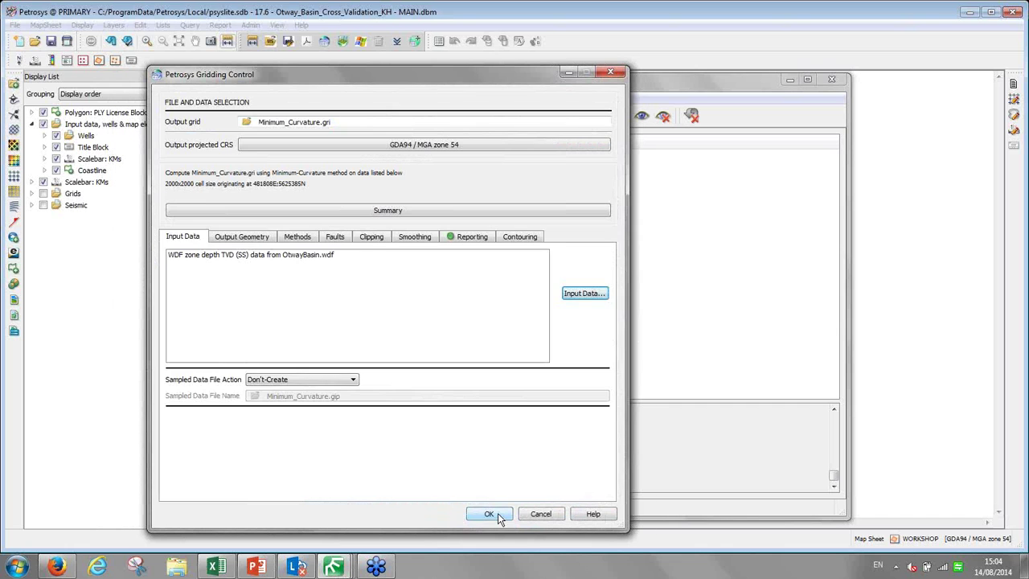
- Examine the Minimum-Curvature task's gridding algorithms, gridding operations and cross validation reporting settings, and close it without changes
left_click(295, 238)
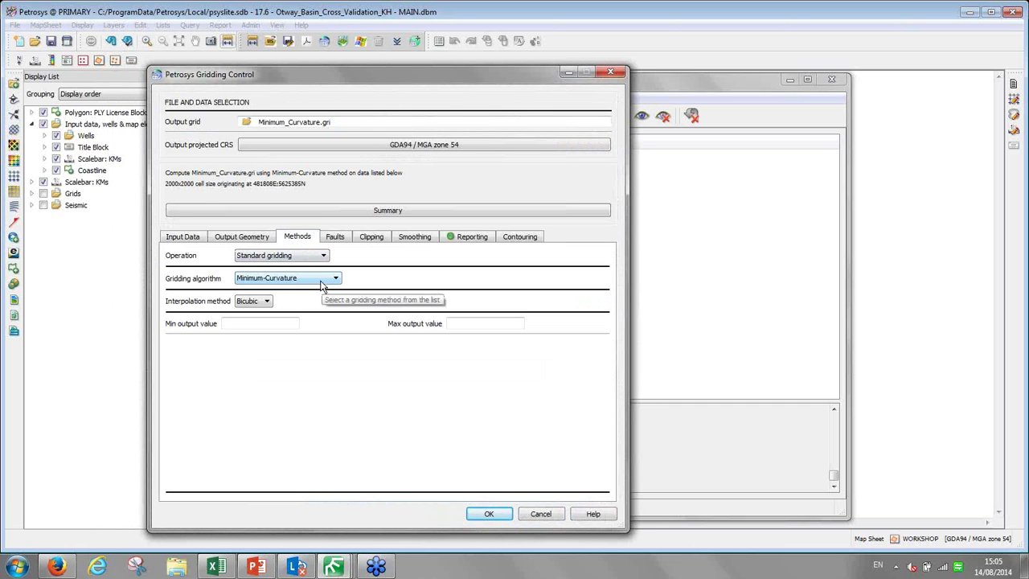
left_click(329, 281)
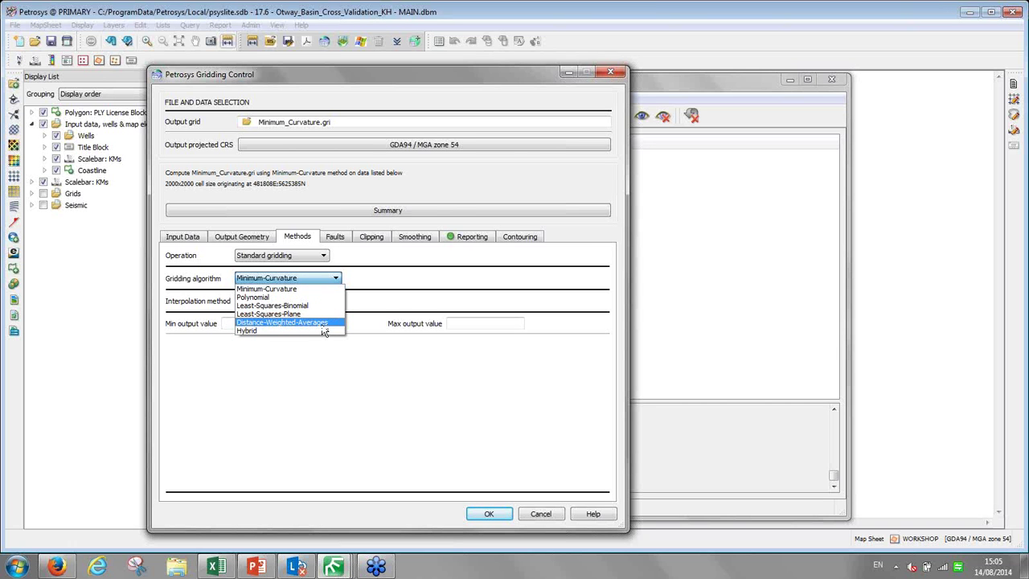
left_click(402, 287)
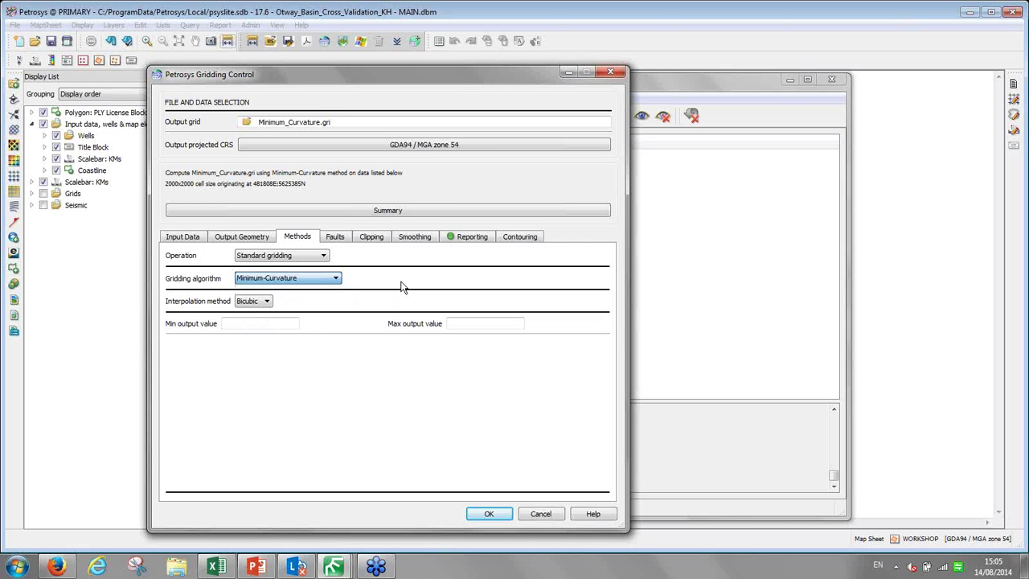
left_click(324, 256)
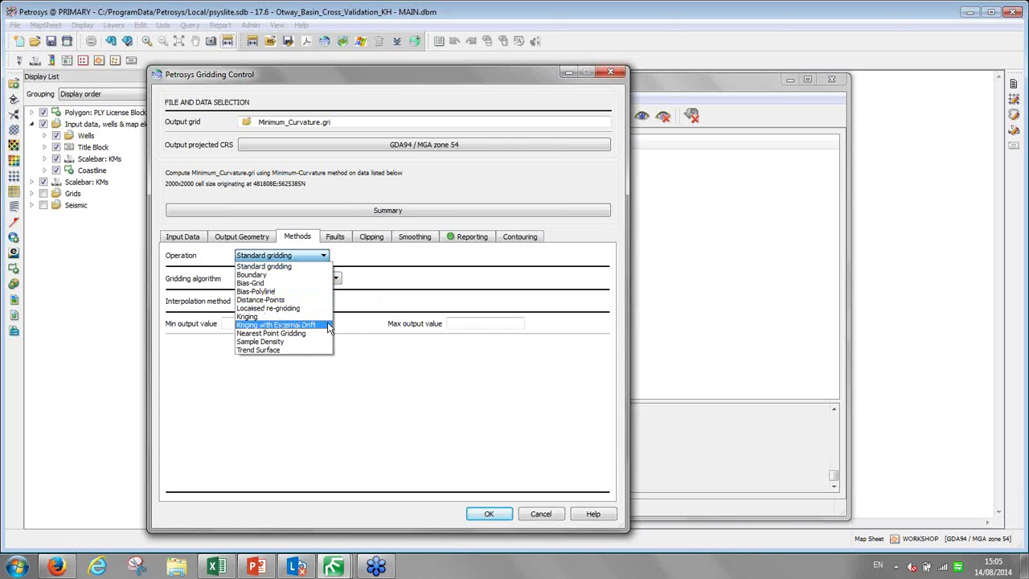
left_click(499, 450)
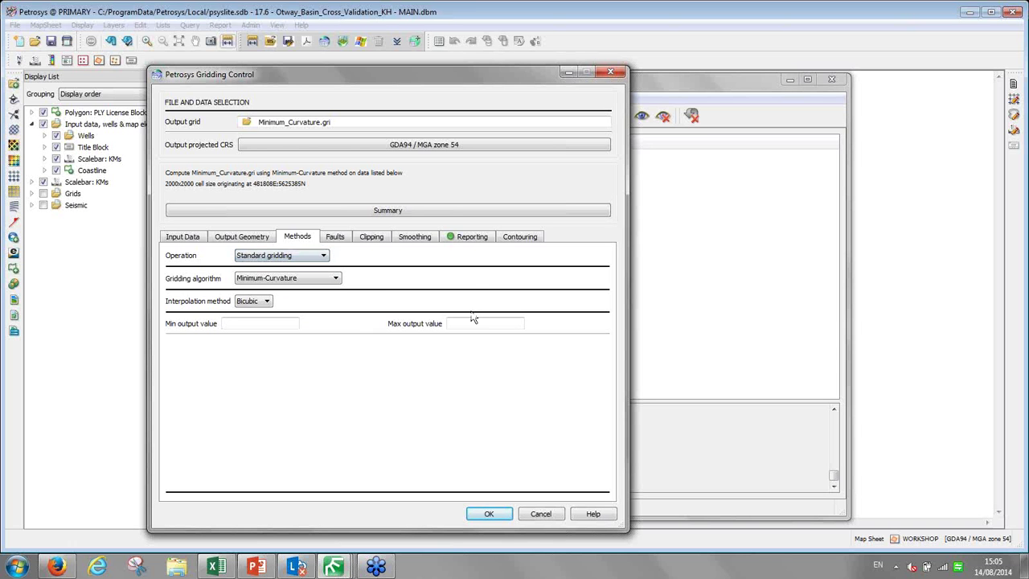
left_click(472, 241)
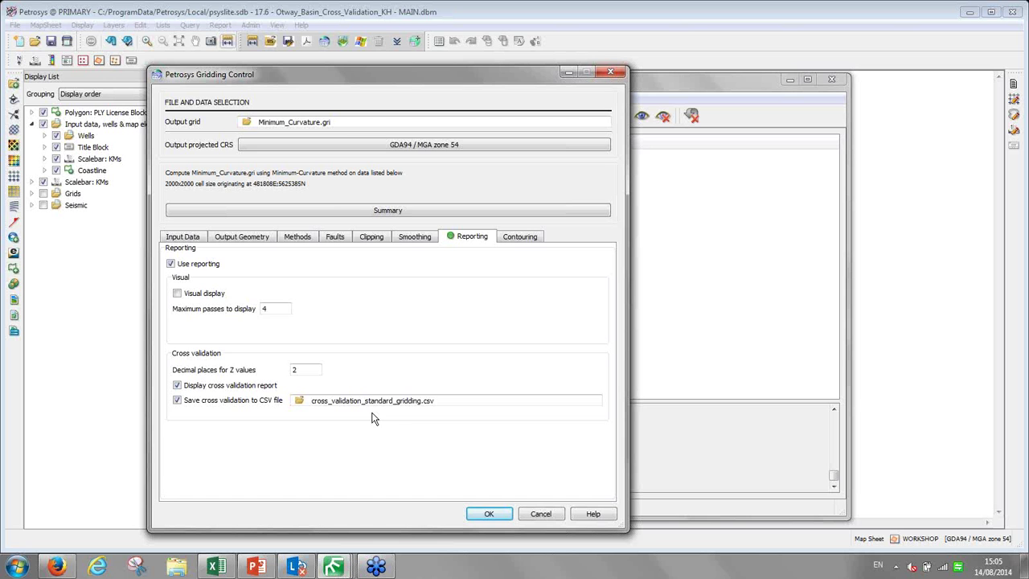
left_click(549, 514)
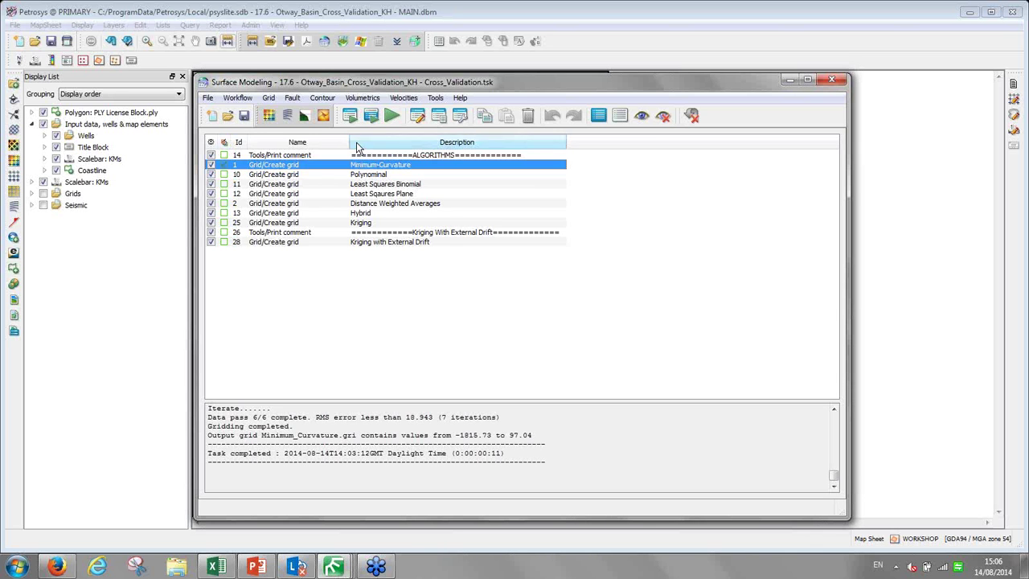
- Run the Minimum-Curvature grid task and accept overwriting Minimum_Curvature.gri
left_click(349, 115)
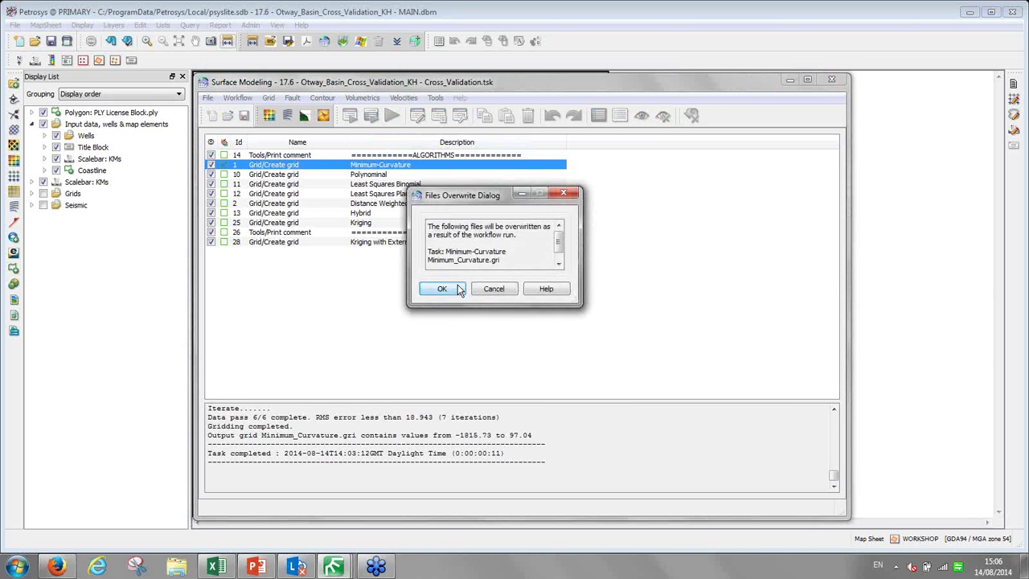
left_click(442, 289)
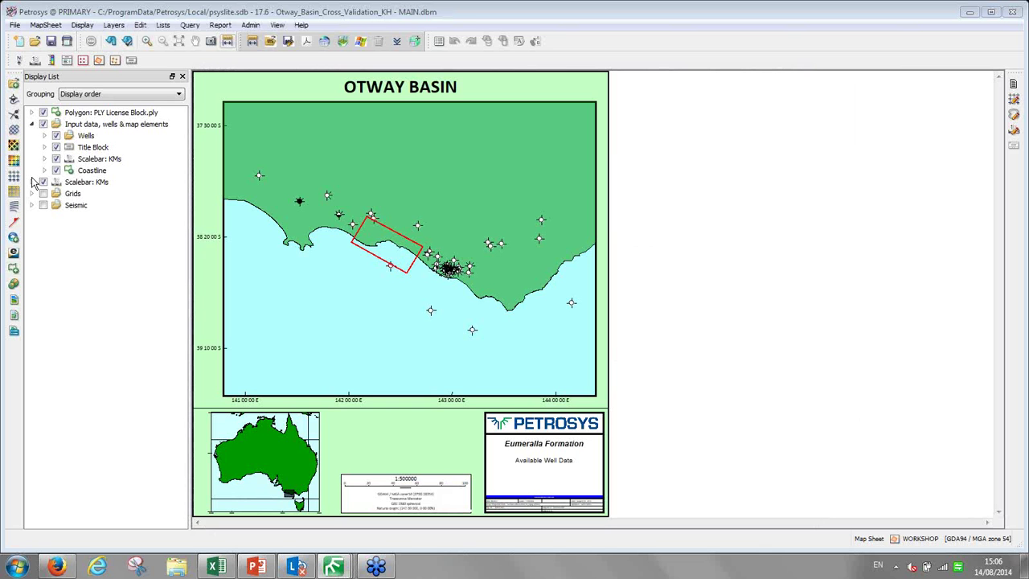
- Hide the coastline and display the grid colorfills on the map one after another, from Minimum_Curvature up to Kriging
left_click(32, 194)
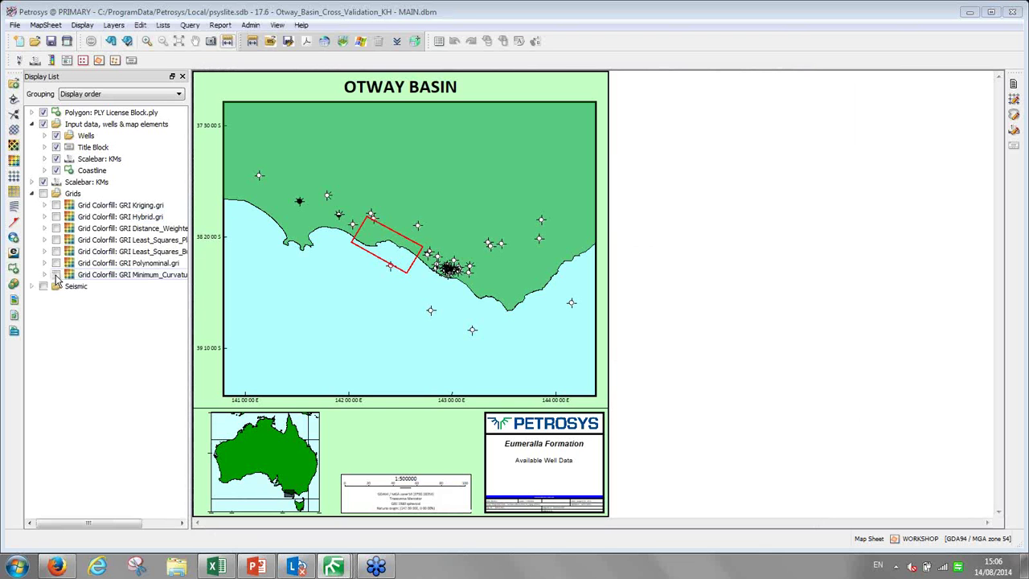
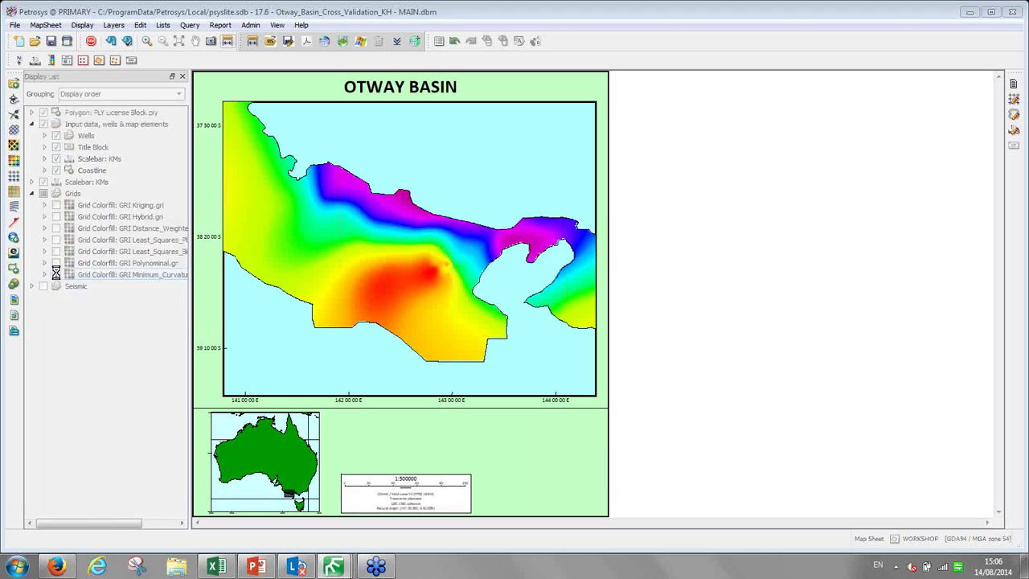
left_click(55, 171)
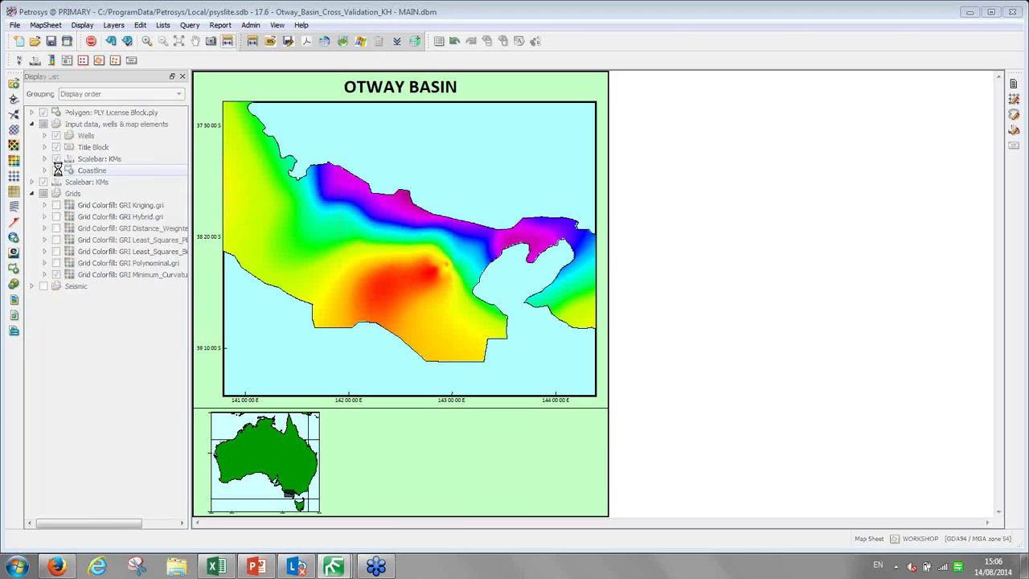
left_click(56, 263)
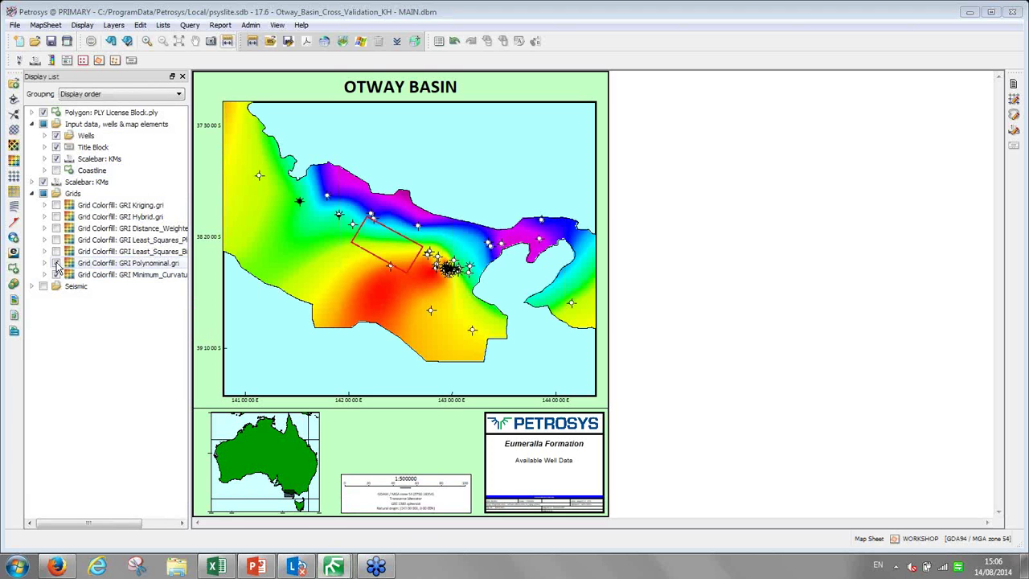
left_click(55, 252)
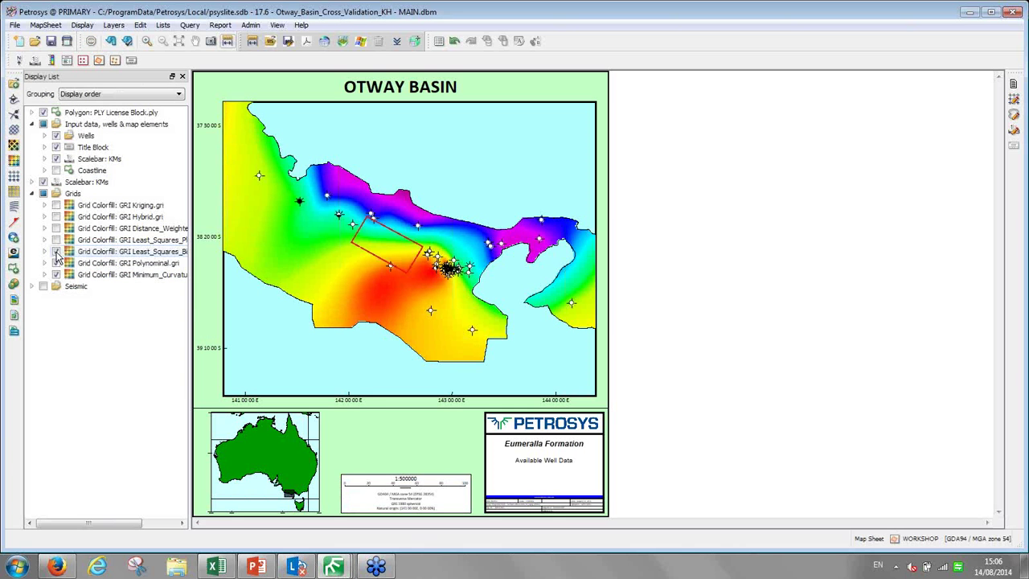
left_click(56, 241)
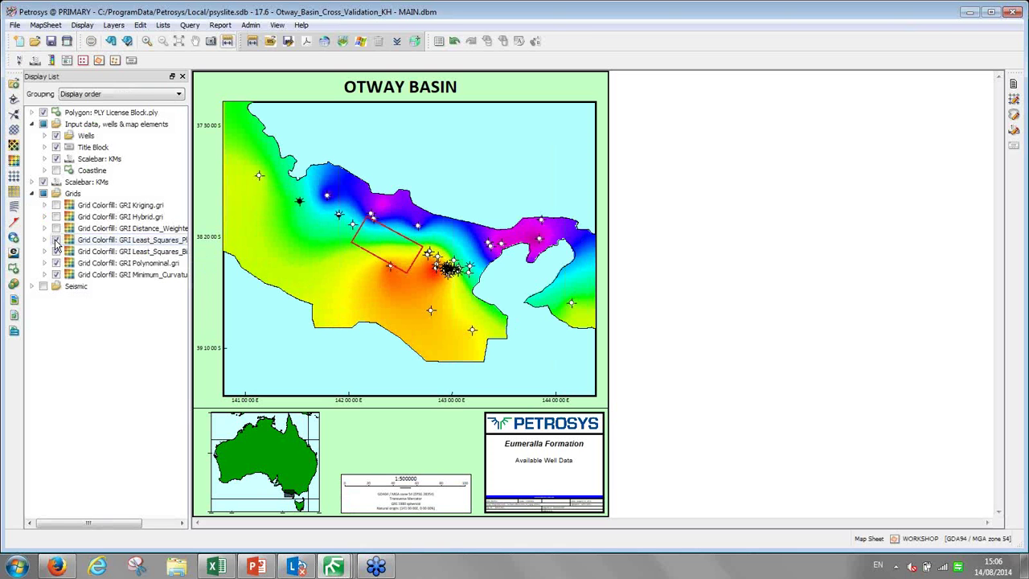
left_click(56, 228)
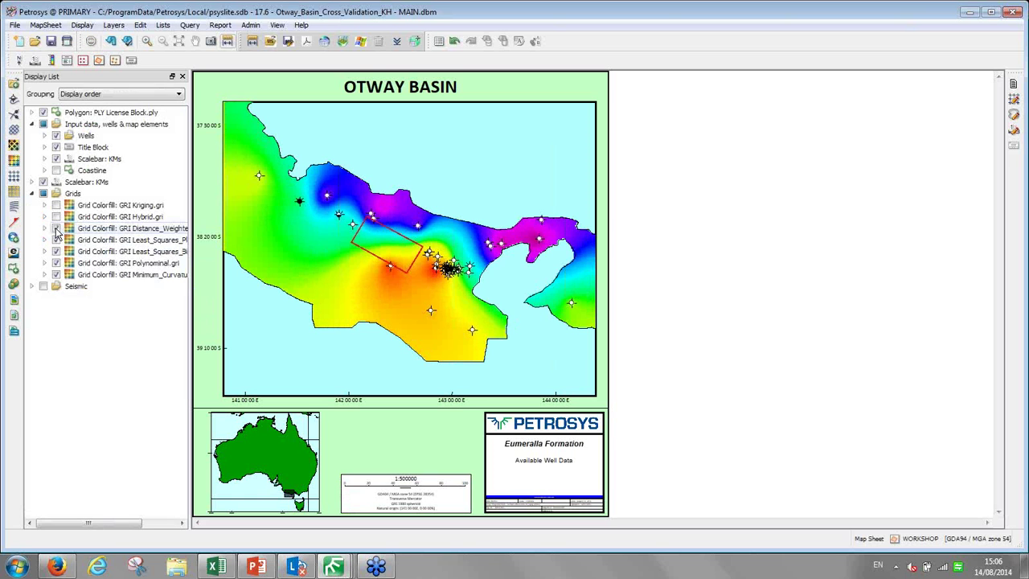
left_click(56, 216)
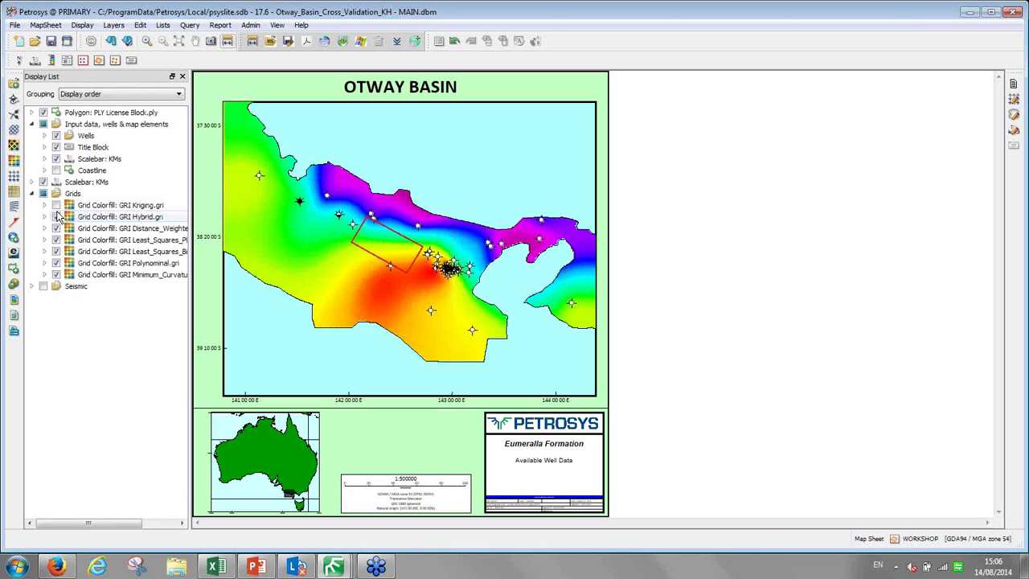
left_click(56, 206)
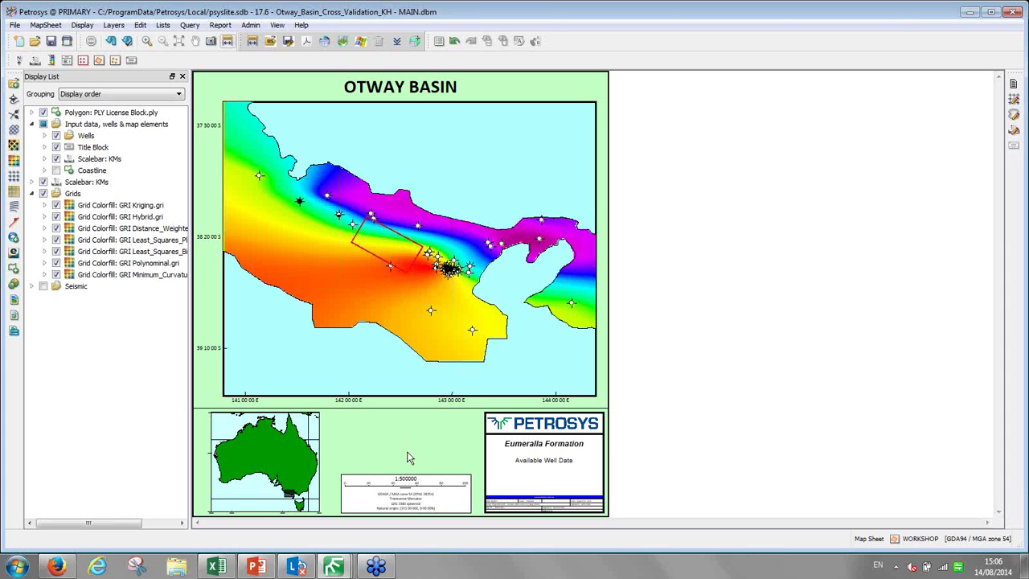
- Open the cross validation report, sort the wells by Delta Z and examine the values of the Wild Dog well
mouse_move(332, 570)
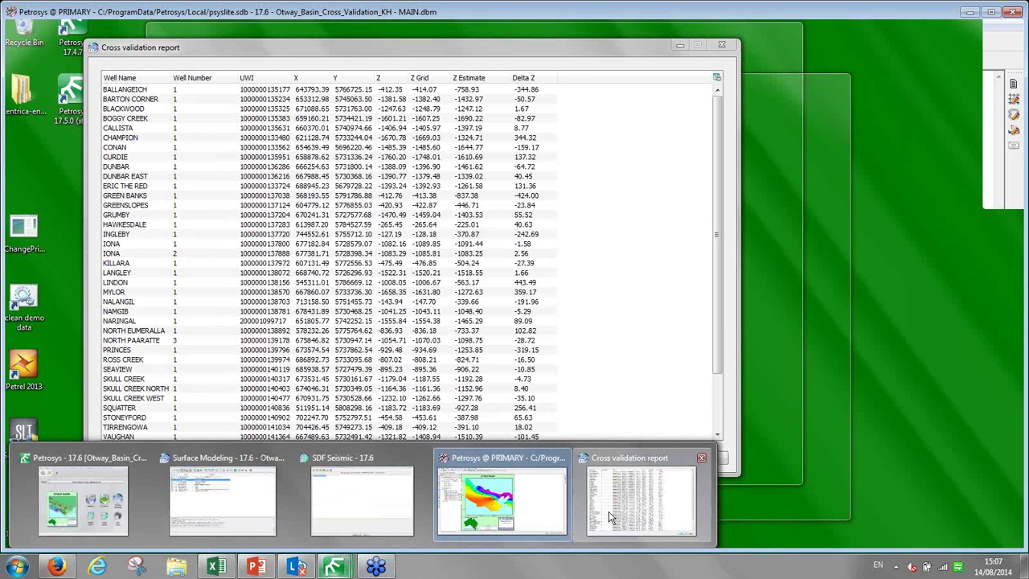
left_click(609, 511)
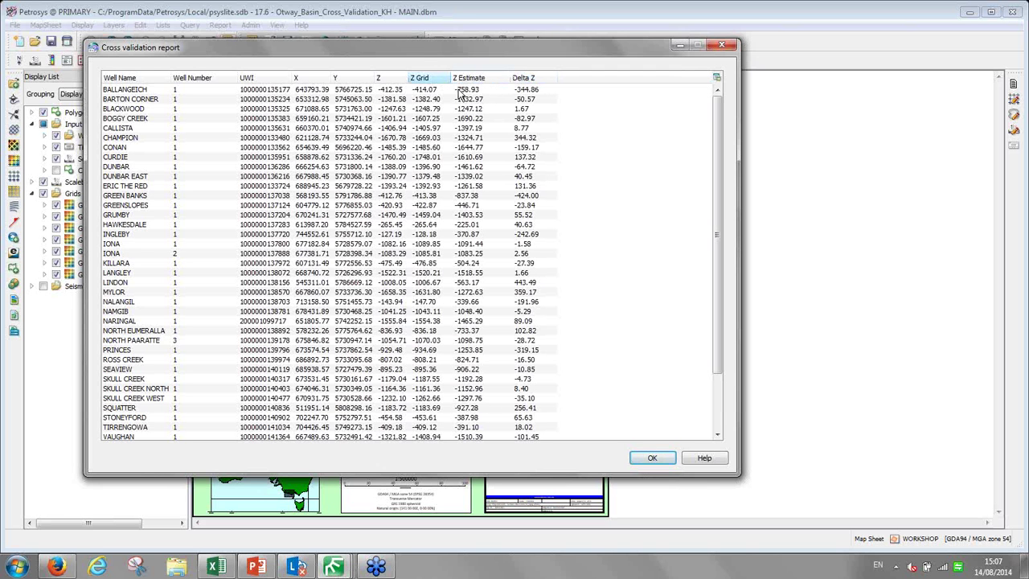
left_click(552, 80)
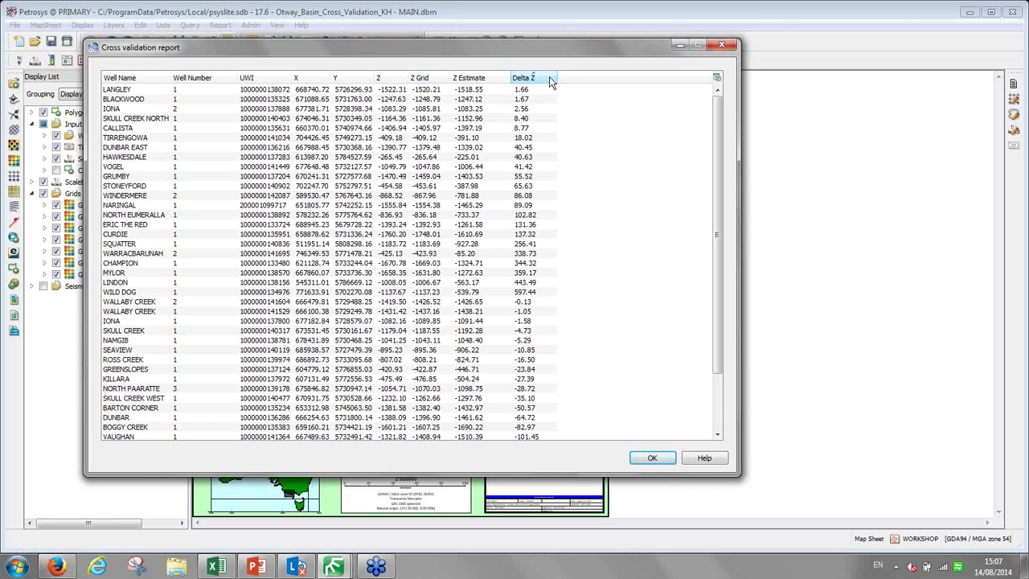
left_click(541, 294)
left_click(123, 295)
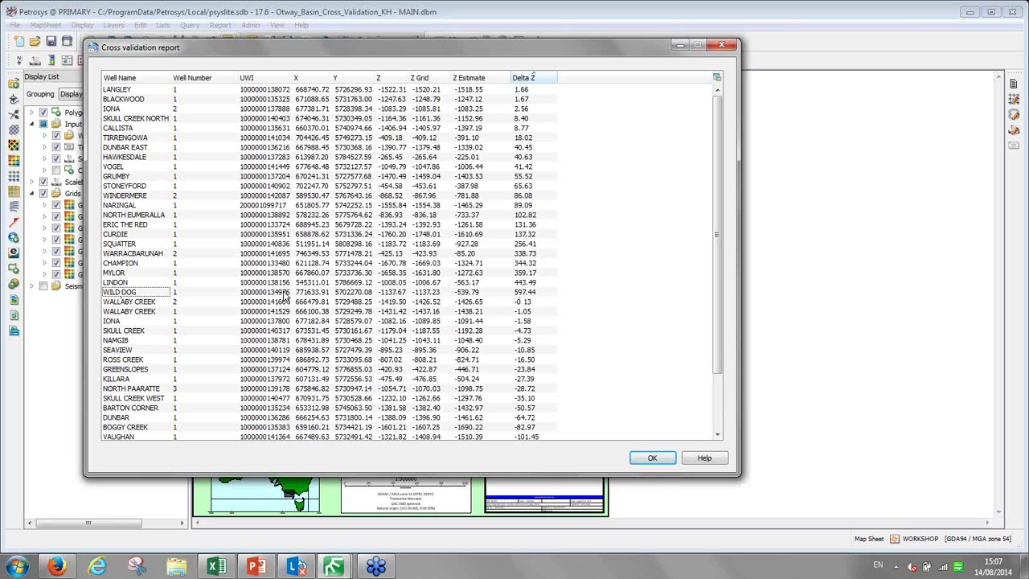
left_click(531, 294)
- Analyse the cross validation report in a chart, plotting Z Grid as X values against Z Estimate as Y values
right_click(613, 400)
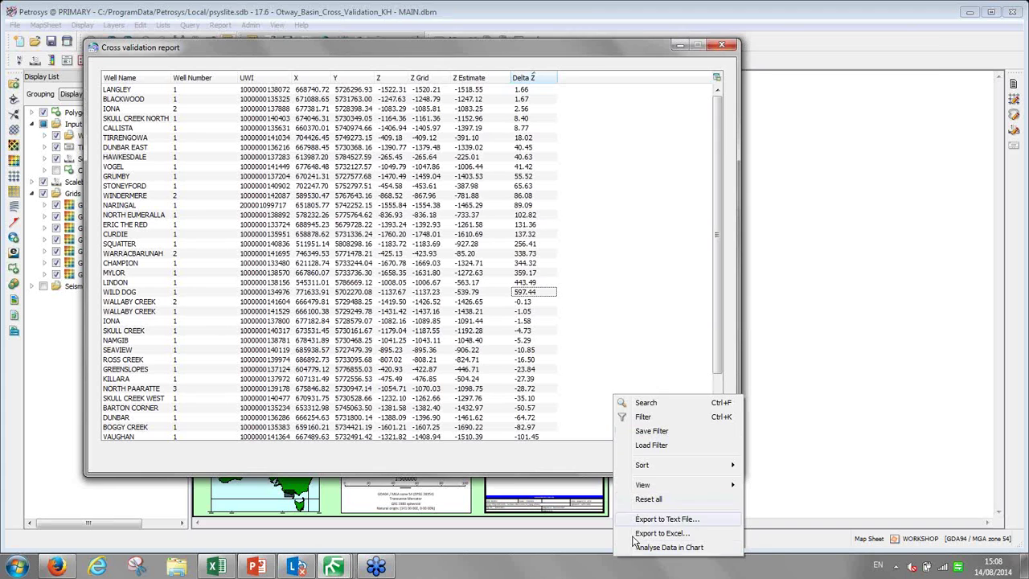
left_click(644, 547)
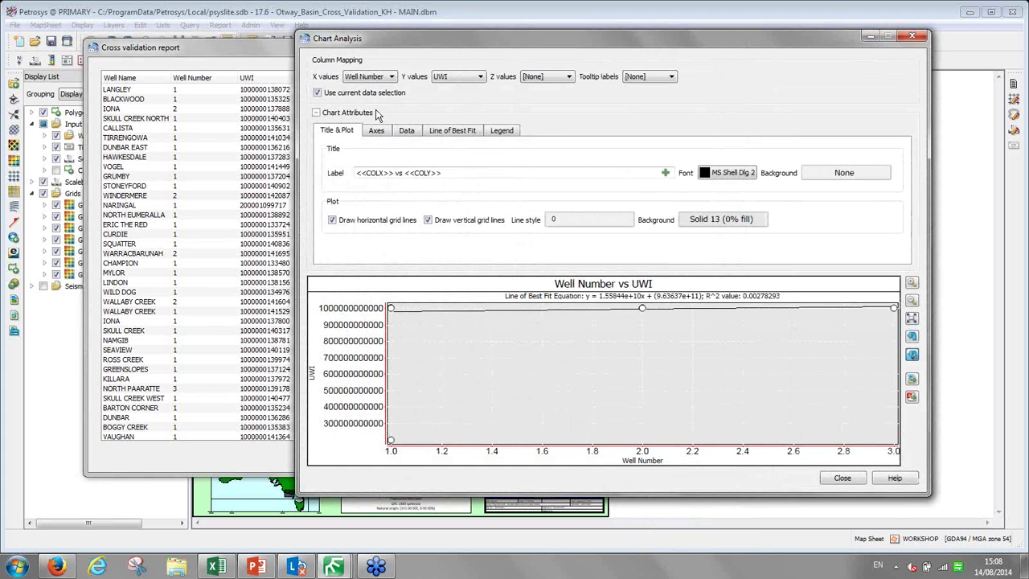
left_click(384, 77)
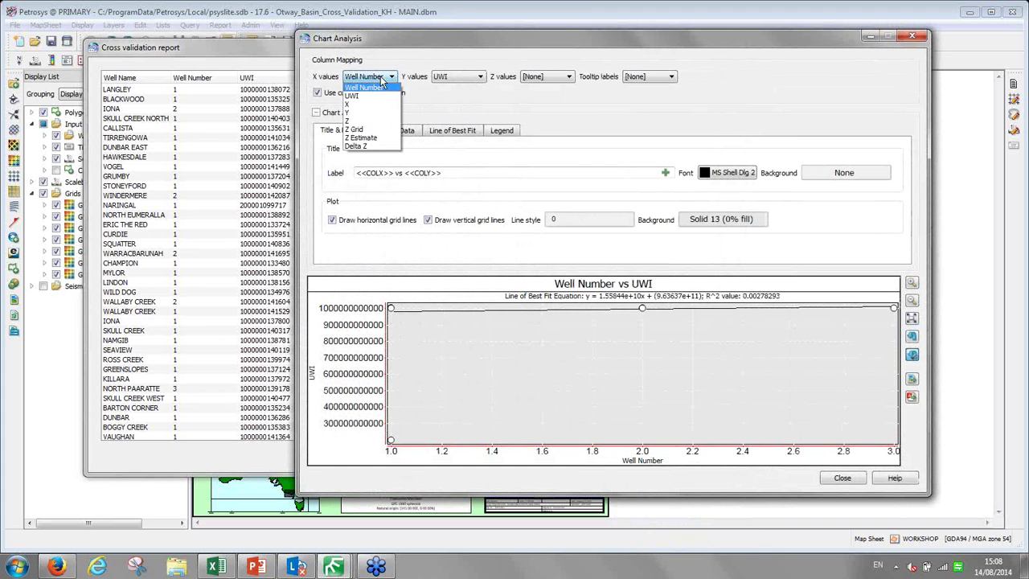
left_click(363, 130)
left_click(465, 77)
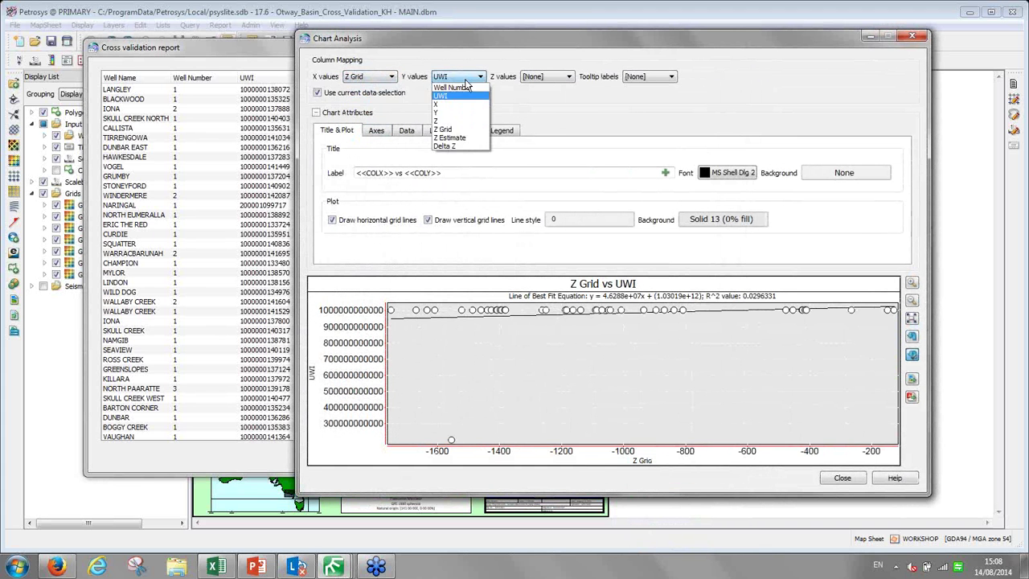
left_click(451, 138)
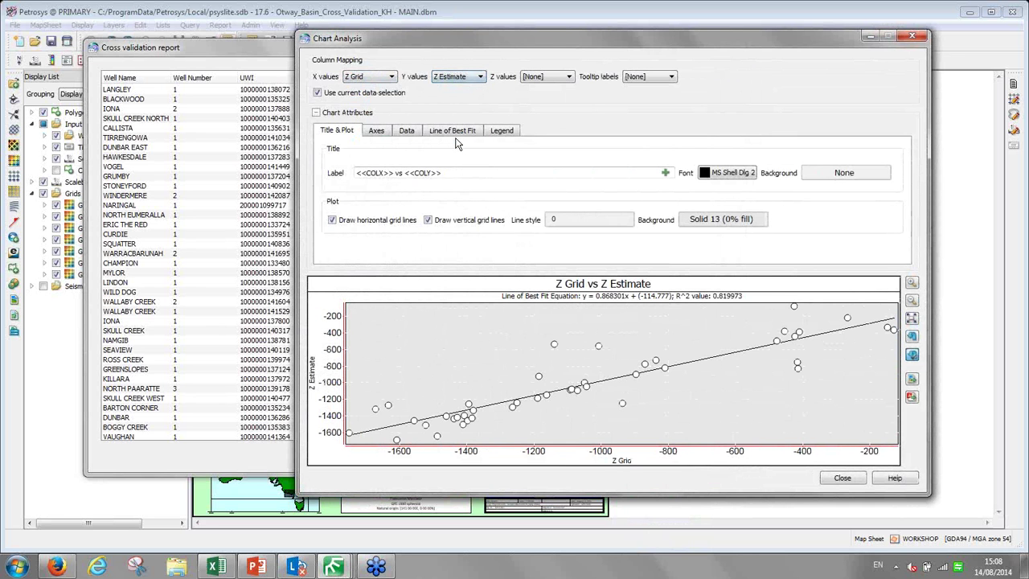
- Colour the chart points by Delta Z, identify the highest outlier above the best-fit line in the report, and close the chart
left_click(568, 77)
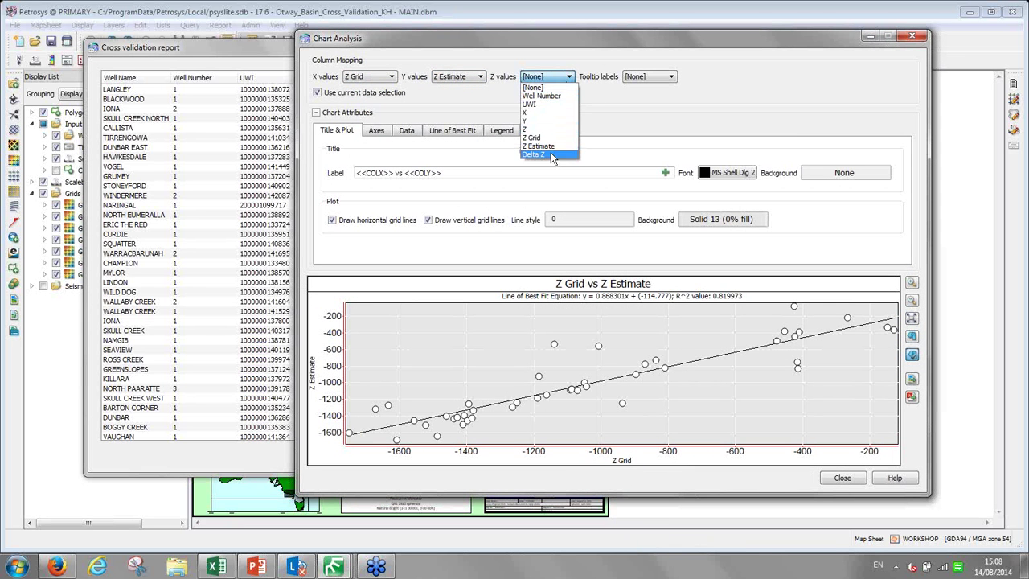
left_click(551, 156)
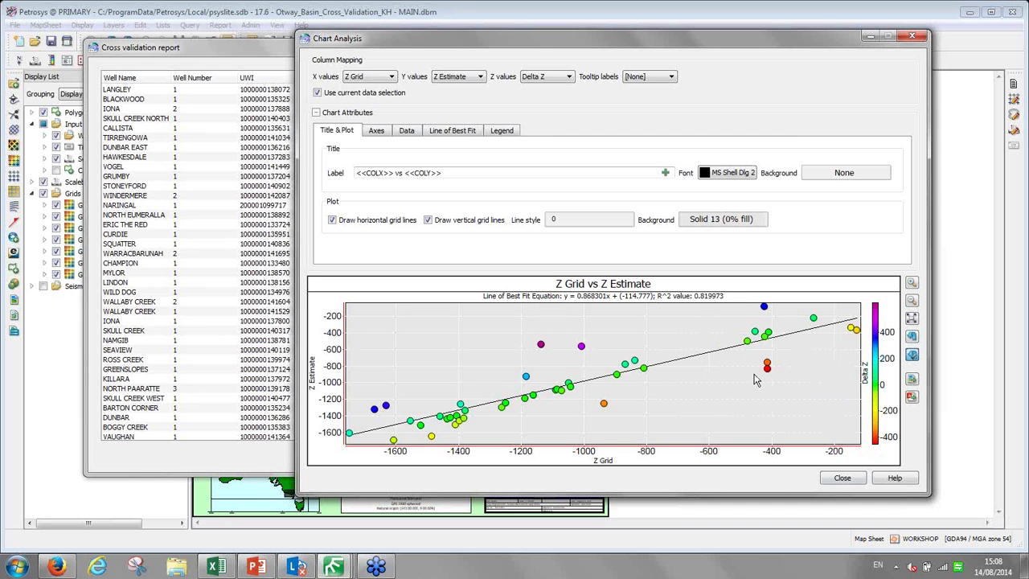
left_click(541, 346)
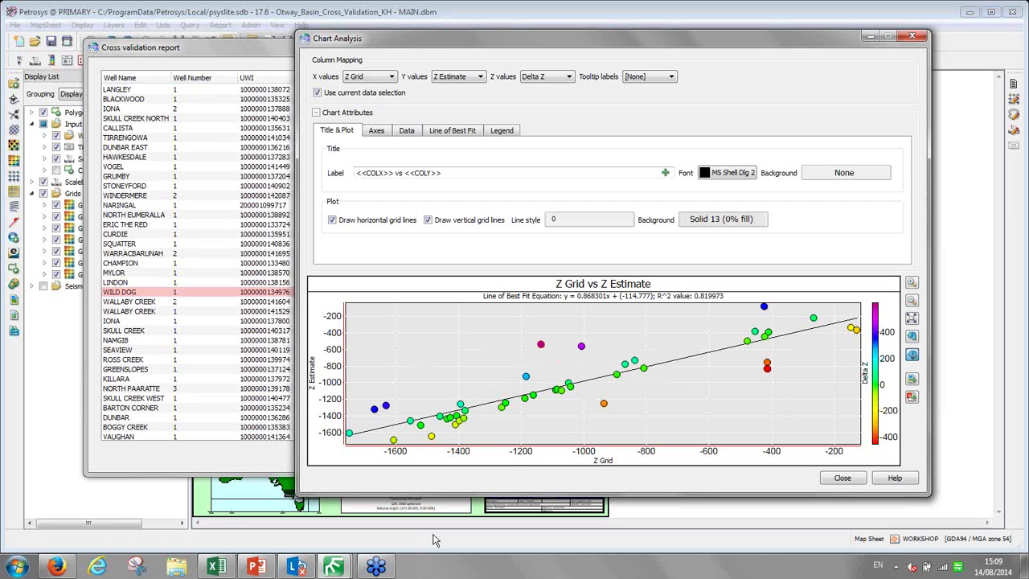
left_click(911, 36)
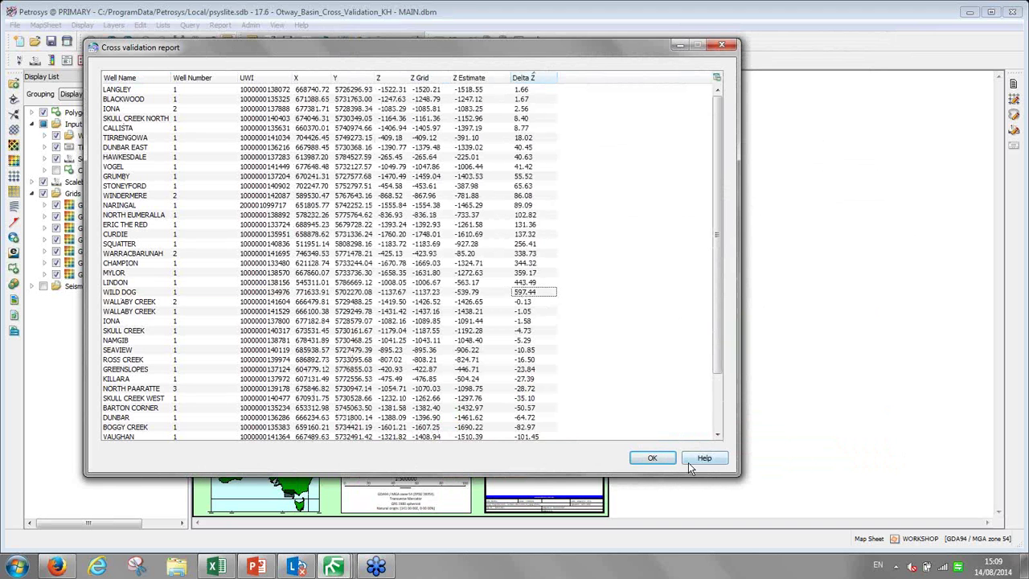
- Switch to the Algorithm_All workbook in Excel and look through the method sheets from Minimum Curvature to Kriging
left_click(227, 568)
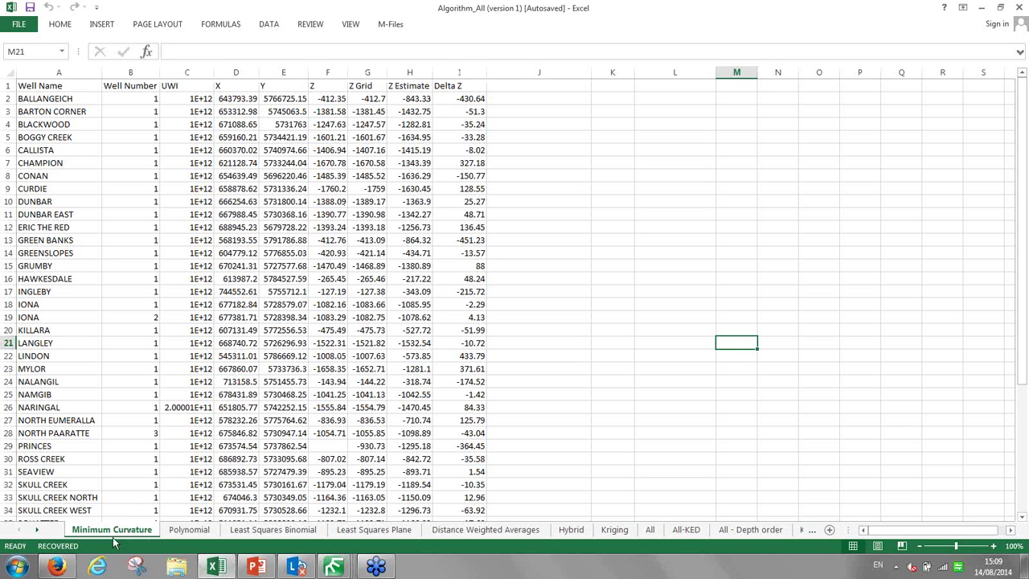
left_click(186, 530)
left_click(257, 532)
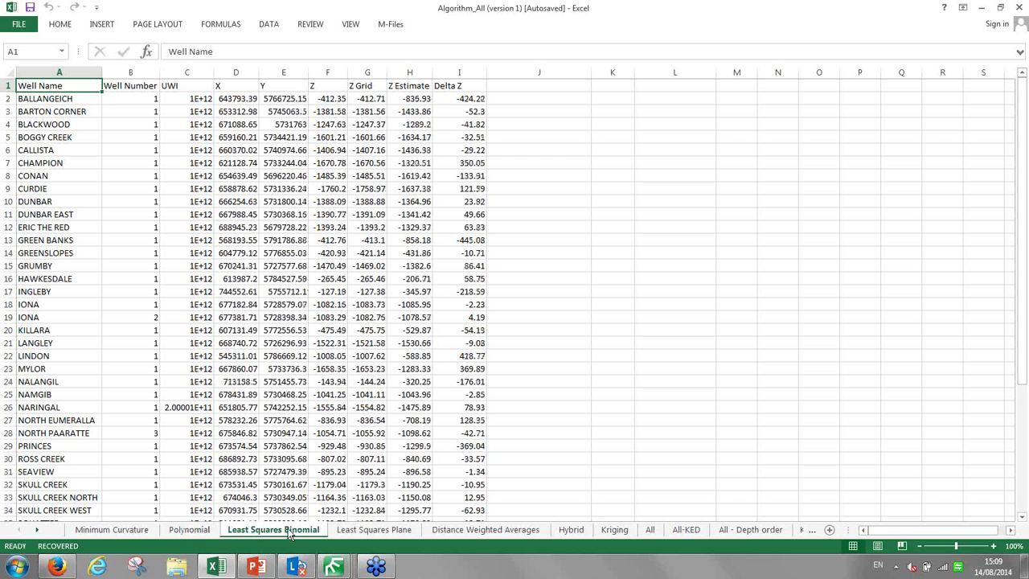
left_click(371, 532)
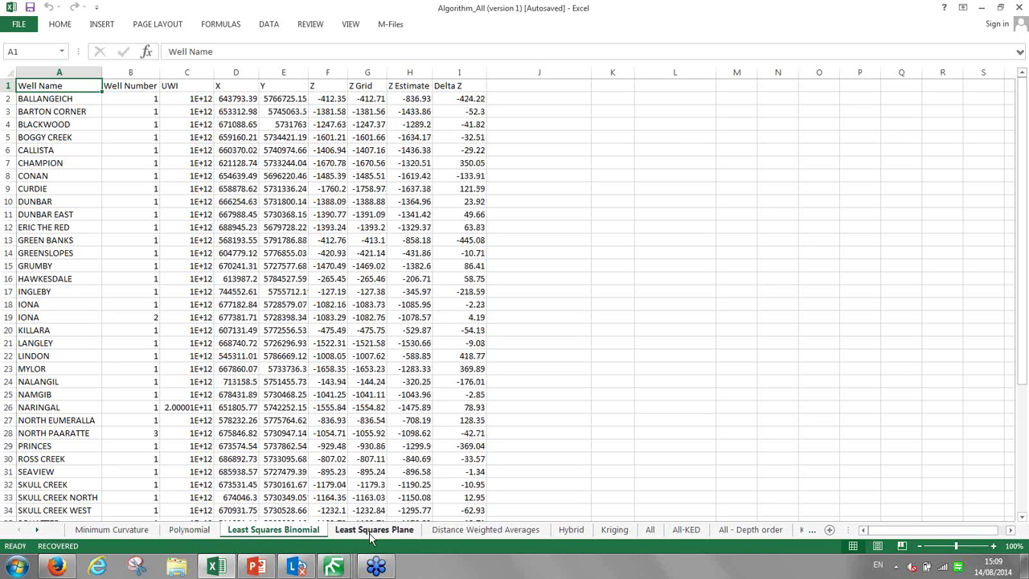
left_click(460, 534)
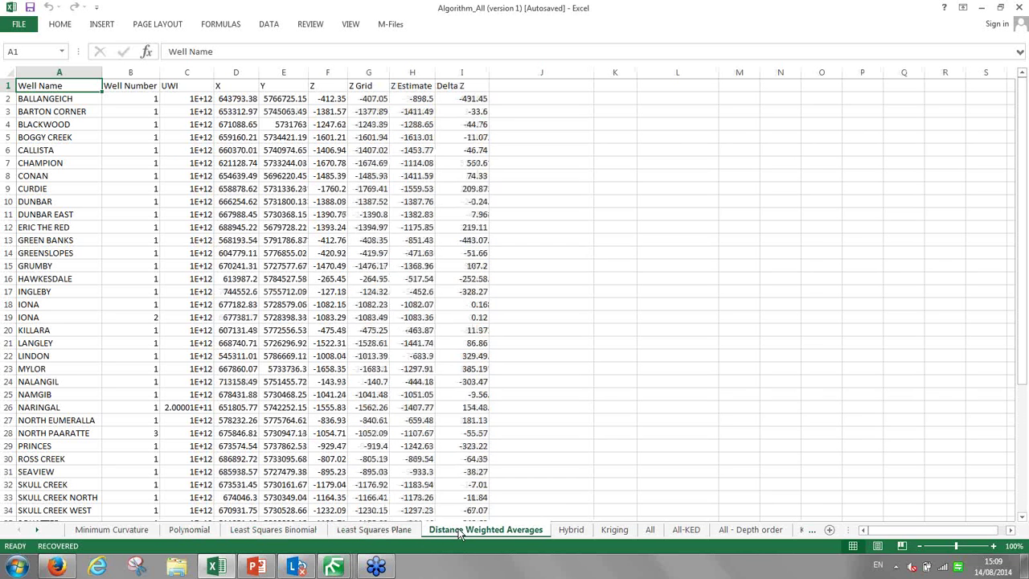
left_click(569, 533)
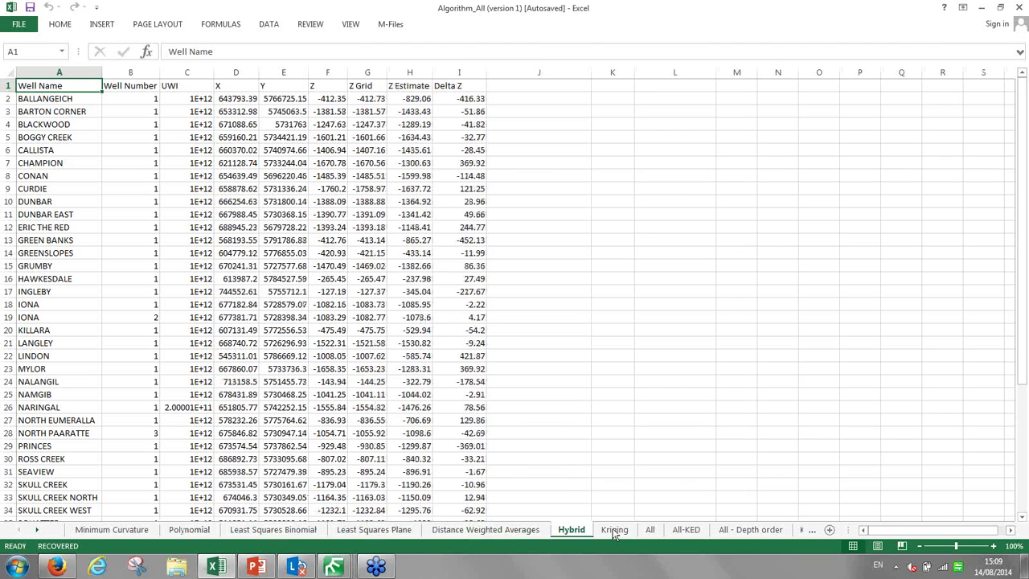
left_click(626, 532)
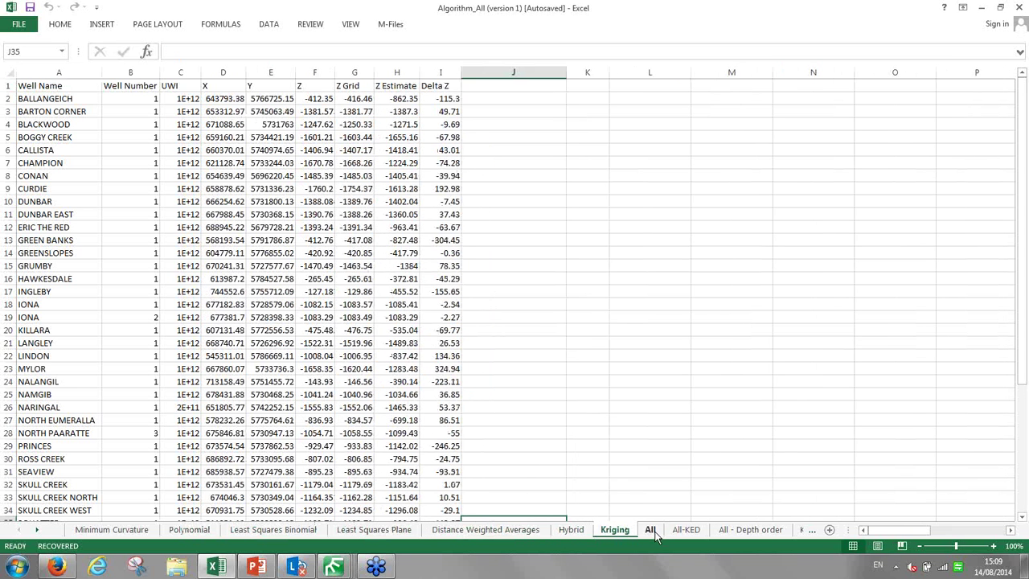
- Open the All sheet and compare the Delta Z Min column with the Delta Z Kriging column
left_click(651, 534)
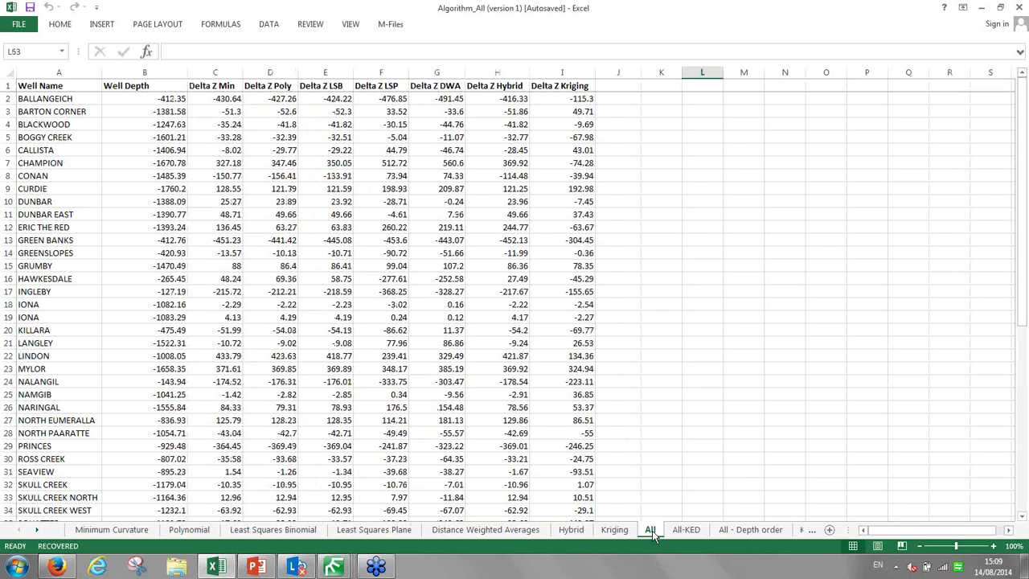
left_click(213, 85)
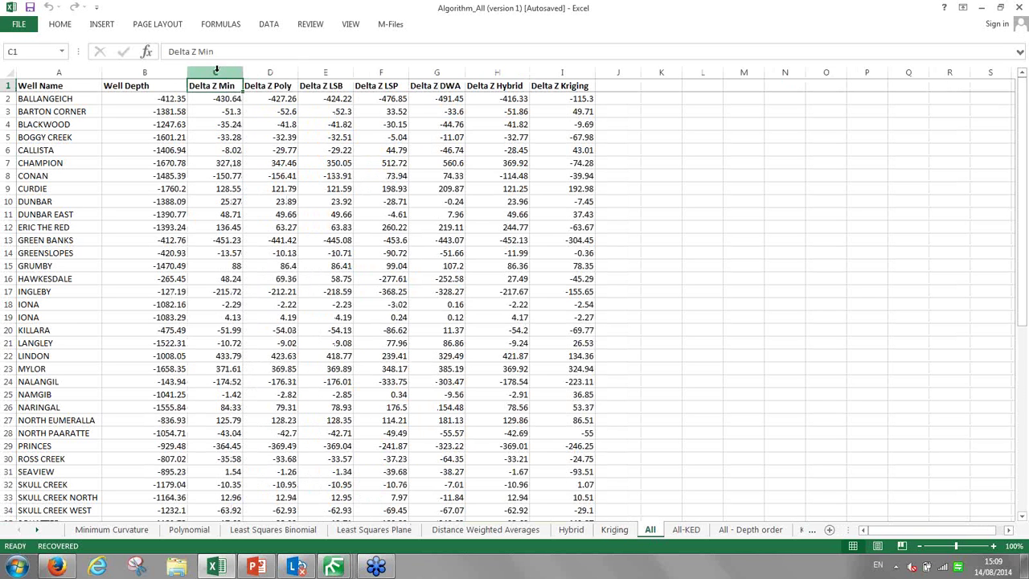
left_click(215, 70)
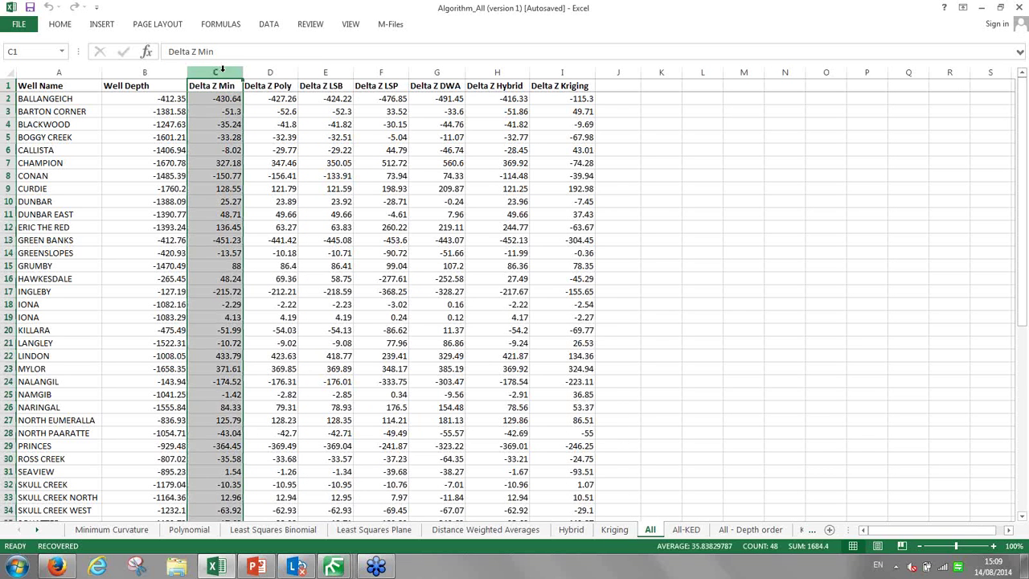
left_click(584, 71)
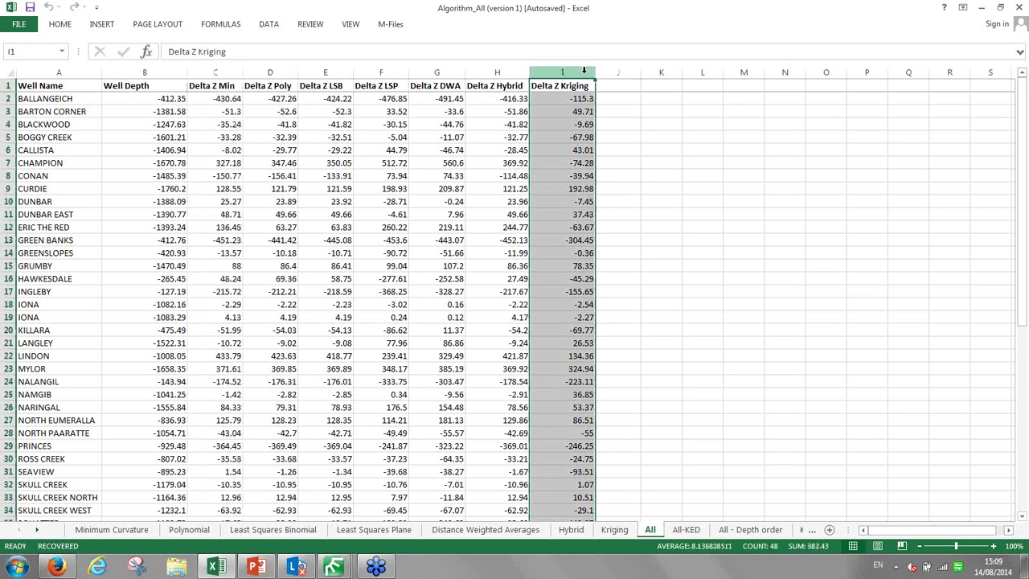
left_click(728, 318)
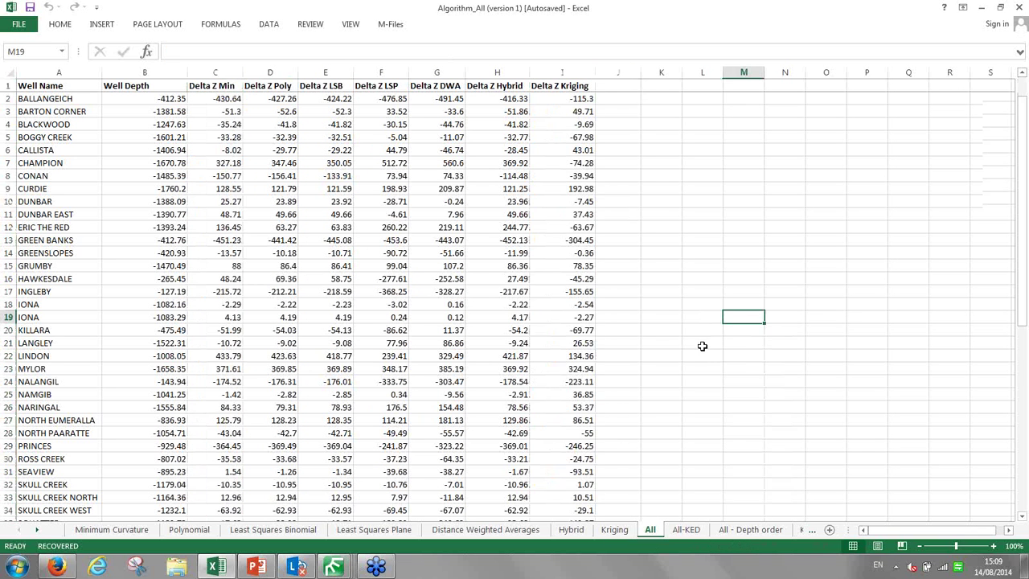
- Examine the Average, Average absolute, Maximum Delta Z and Standard Deviation rows below the well list for each method
scroll(702, 345, "down", 3)
scroll(702, 345, "down", 5)
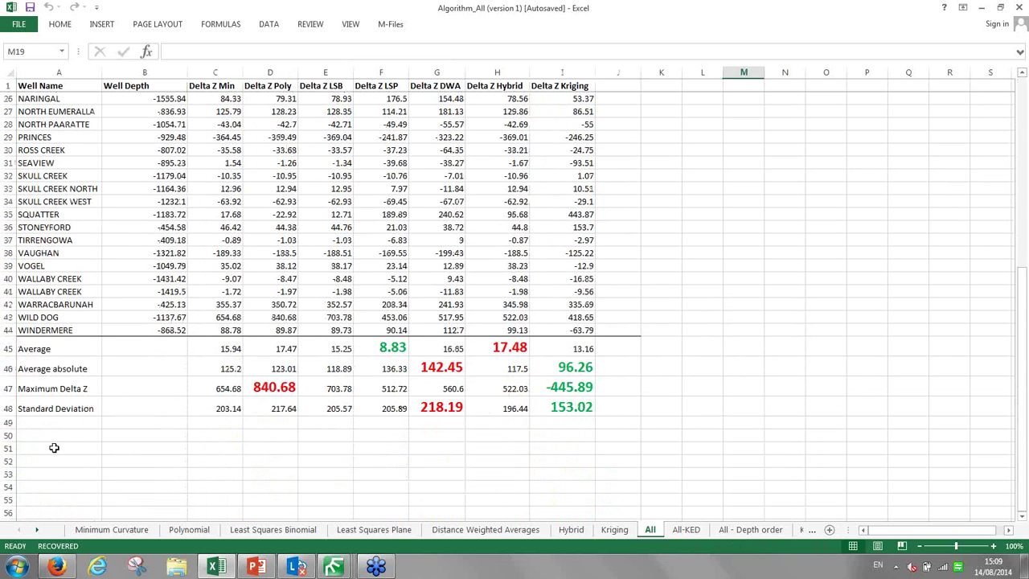
left_click(5, 348)
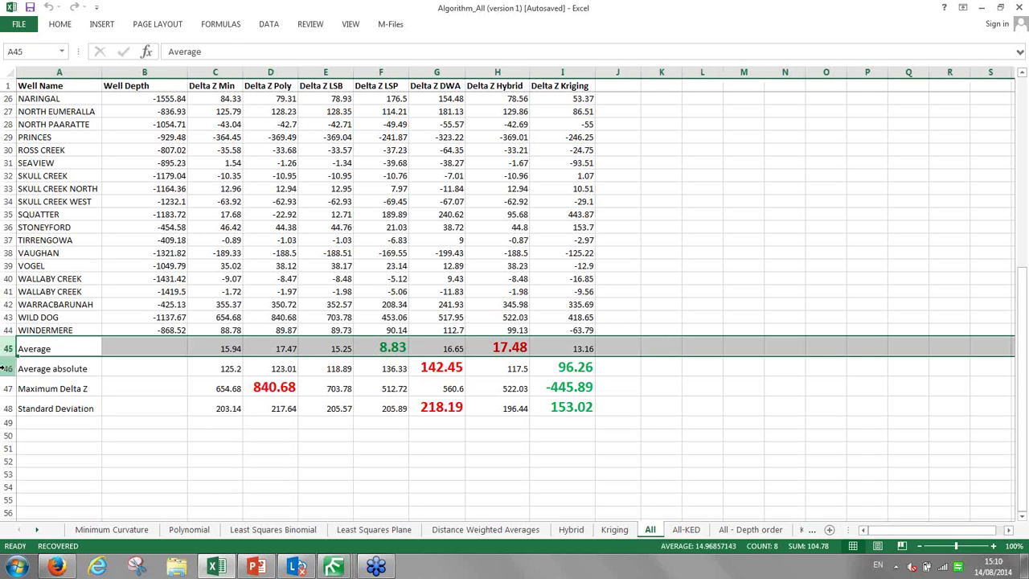
left_click(8, 368)
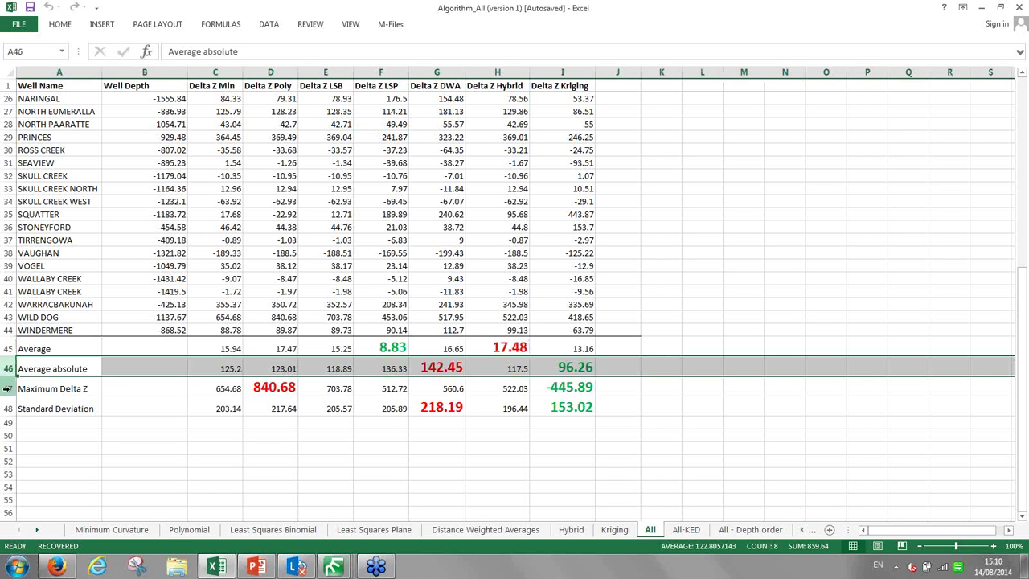
left_click(6, 389)
left_click(7, 409)
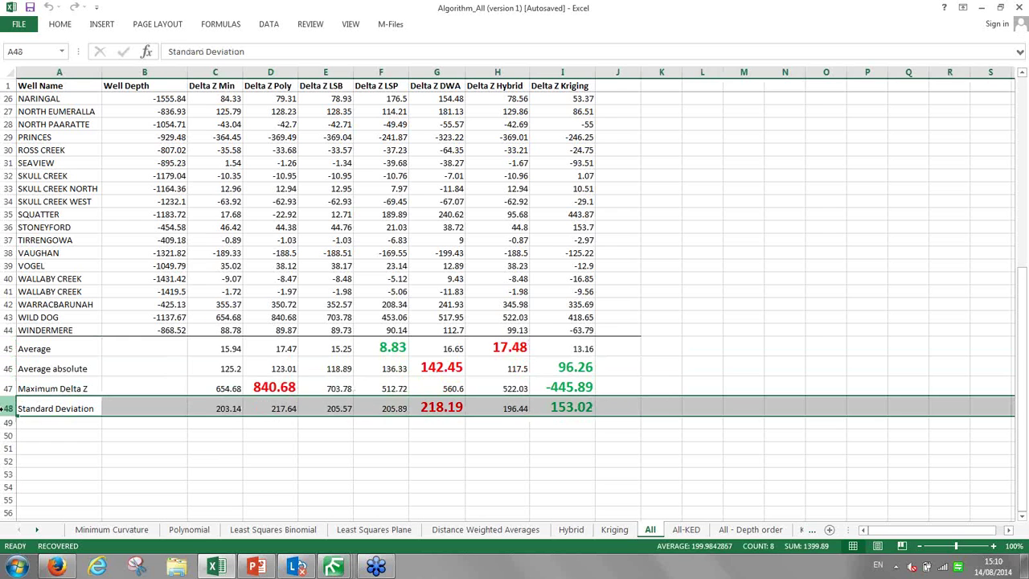
left_click(229, 448)
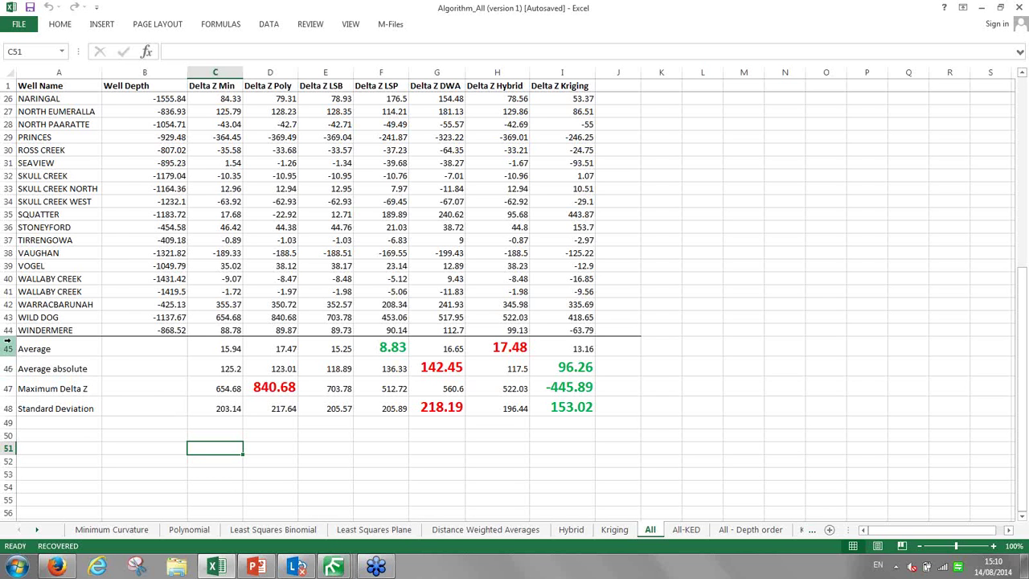
- Review the WILD DOG row, then switch to the Petrosys map and identify that well at the eastern edge of the basin
left_click(5, 317)
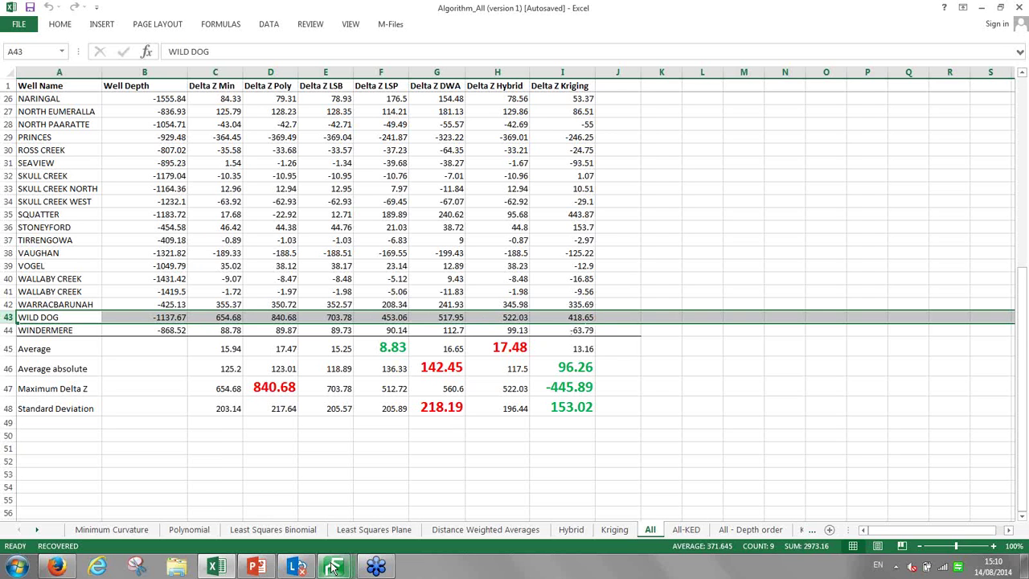
mouse_move(333, 567)
left_click(487, 508)
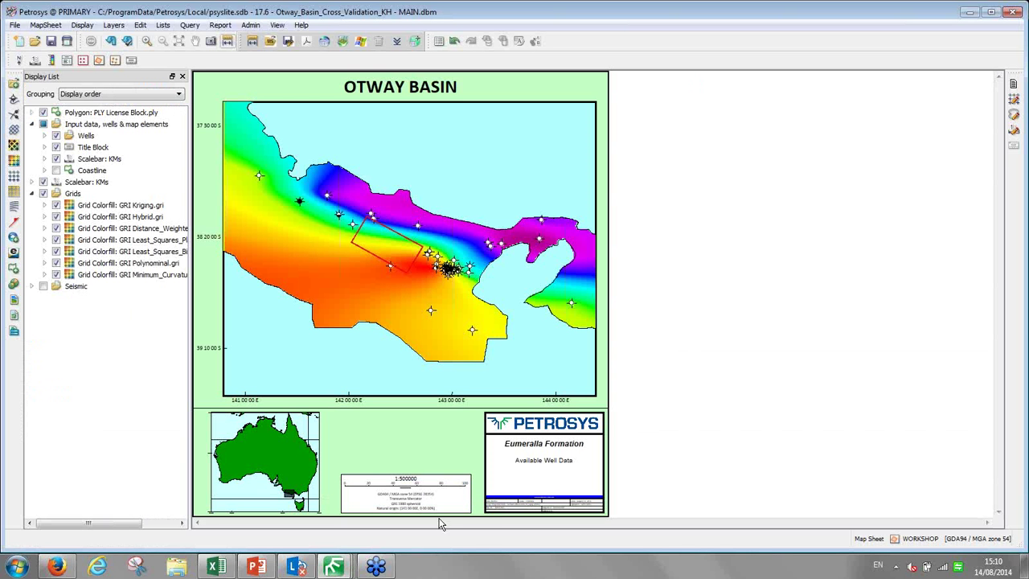
left_click(572, 304)
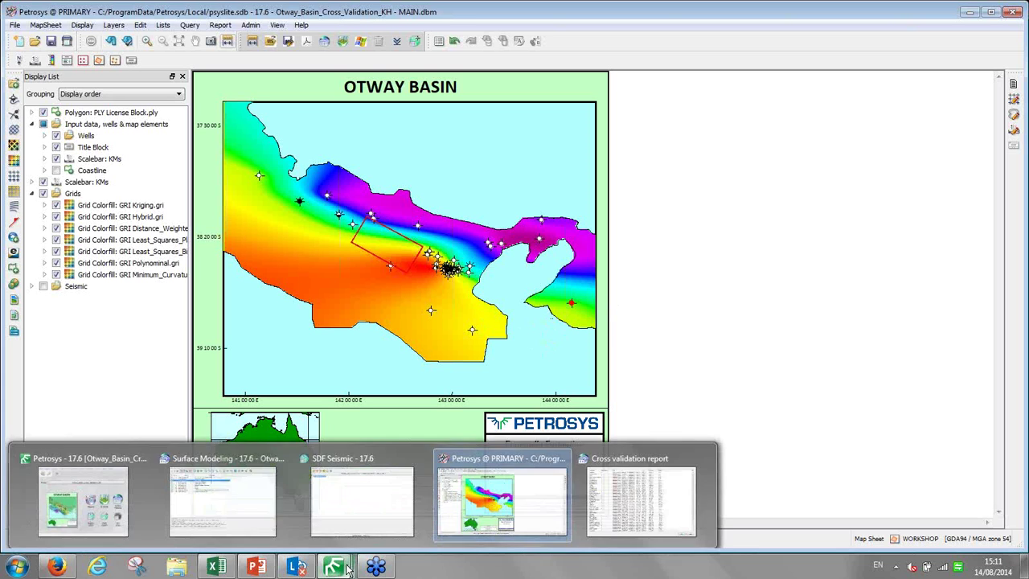
- Return to Excel to review the PRINCES row and locate that well on the Petrosys map
left_click(224, 568)
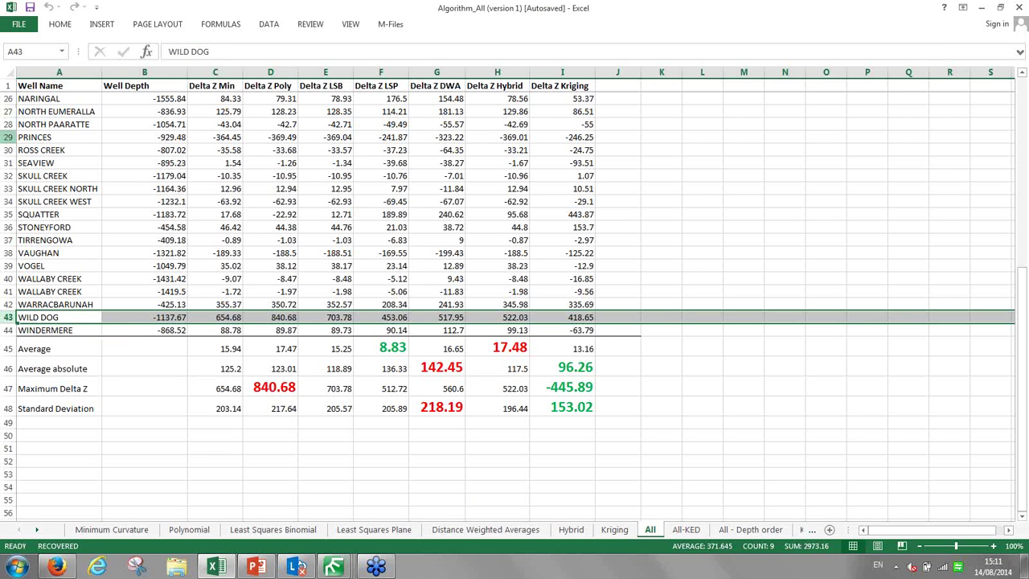
left_click(7, 136)
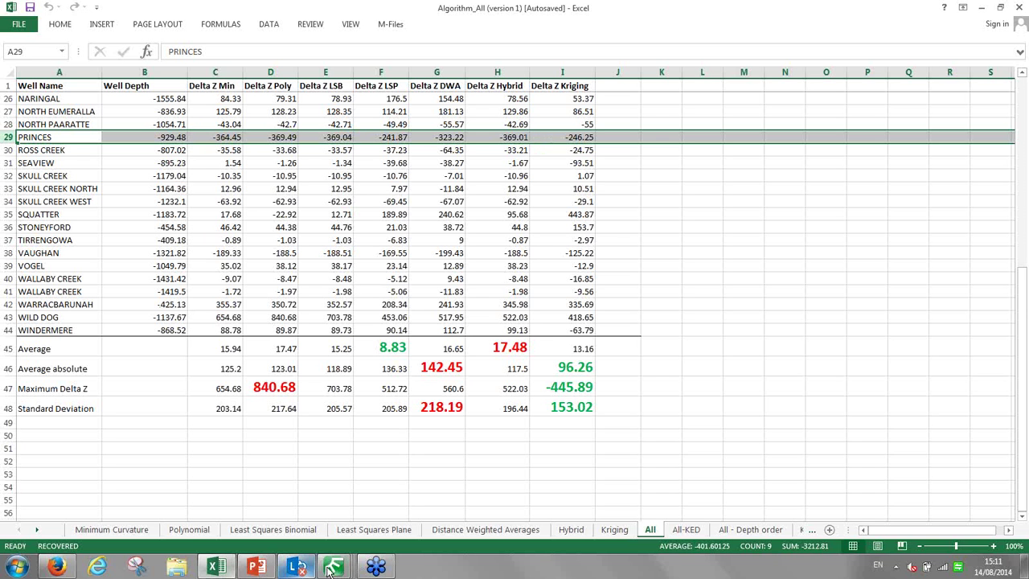
mouse_move(334, 566)
left_click(464, 505)
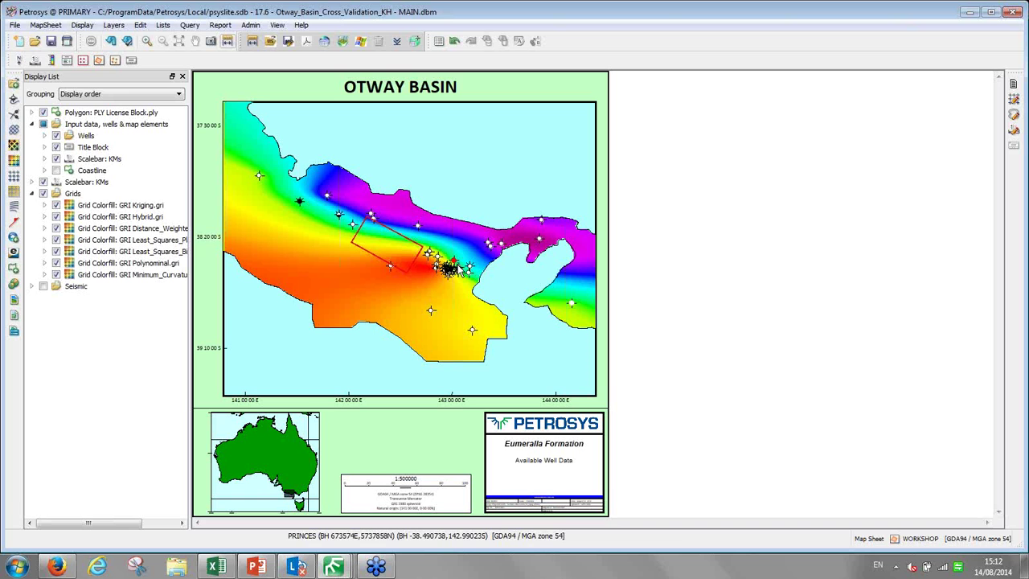
- Review the CHAMPION row in the Excel All sheet and locate that well on the Petrosys map
left_click(214, 567)
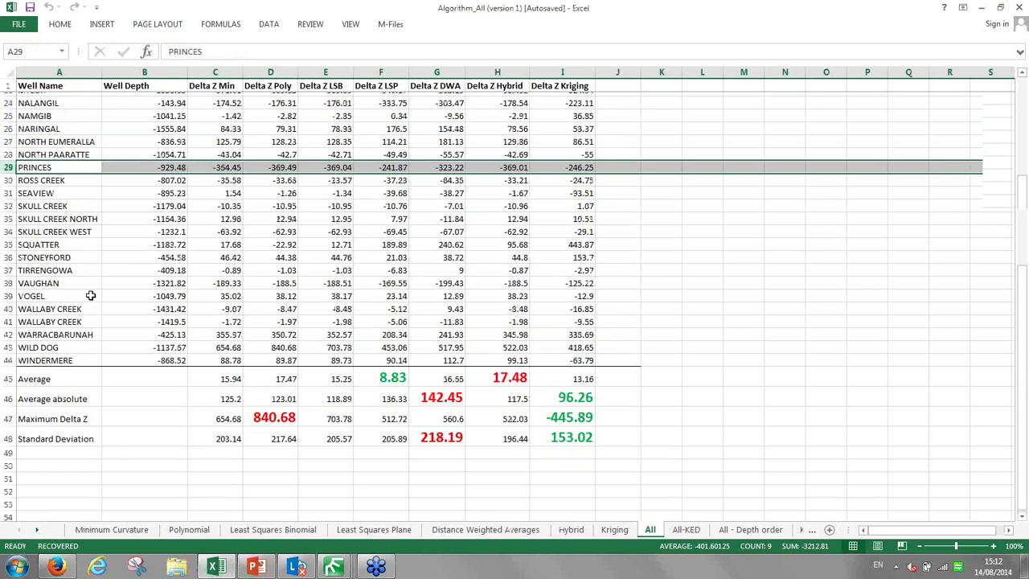
scroll(91, 295, "up", 7)
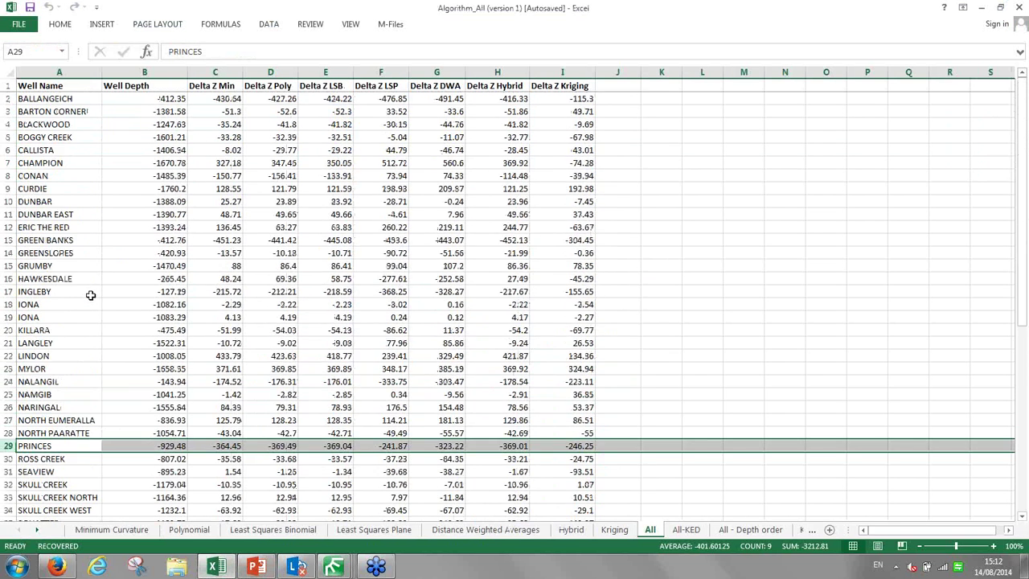
left_click(4, 163)
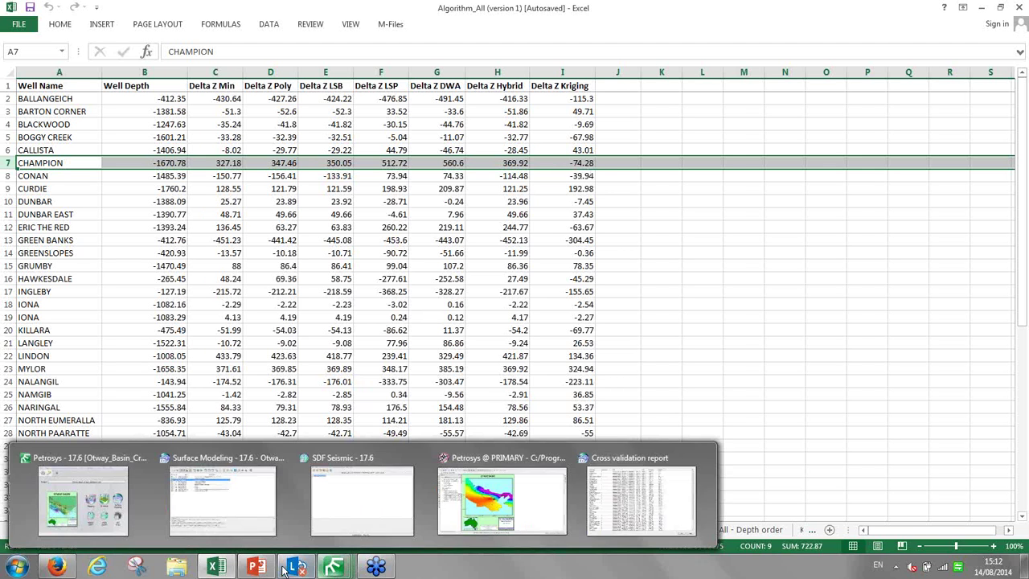
mouse_move(334, 568)
left_click(448, 515)
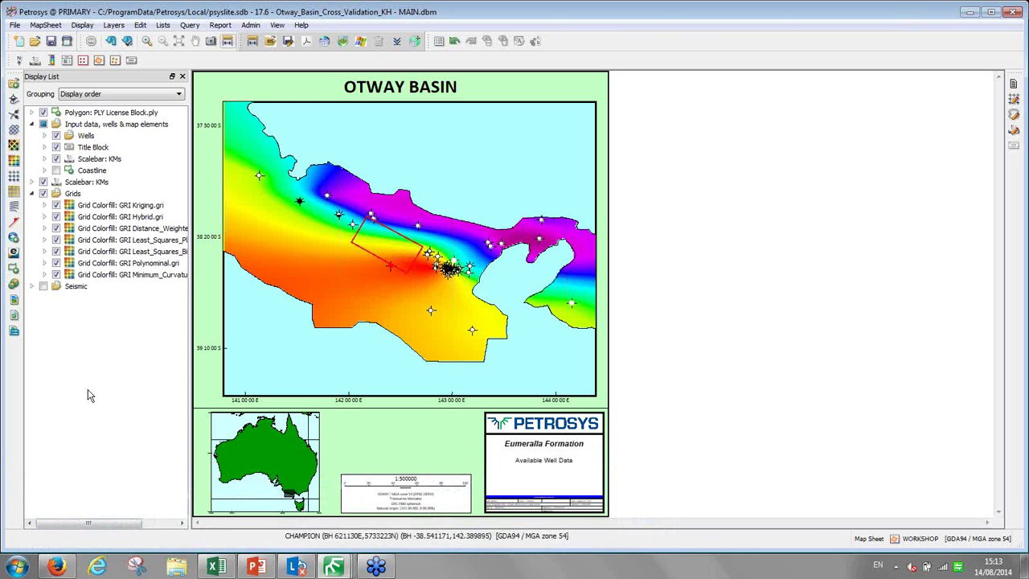
- Replace the grid colorfills on the map with the 2D seismic layer SDF Otway.sdf and switch to the Surface Modeling window
left_click(43, 194)
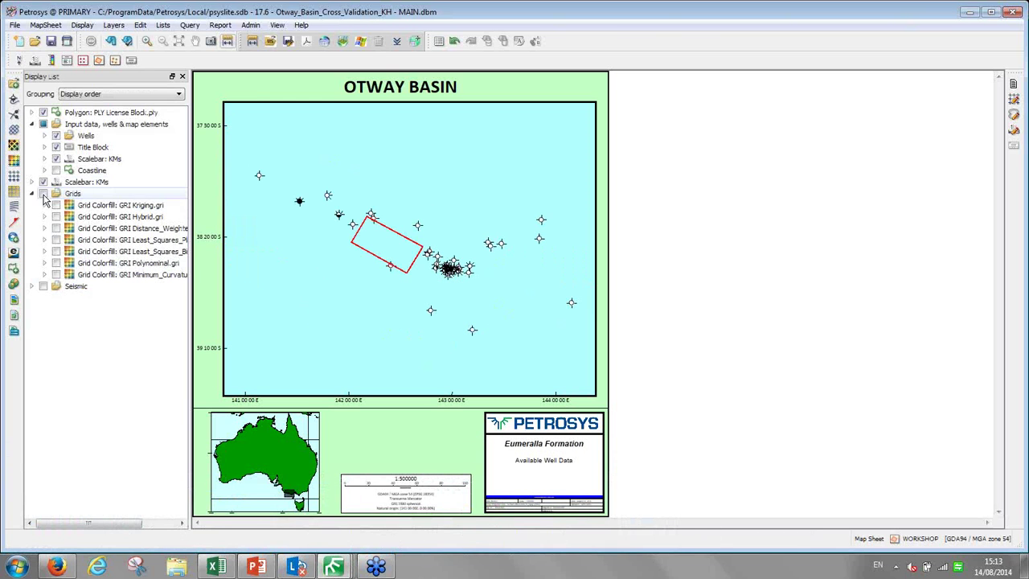
left_click(32, 287)
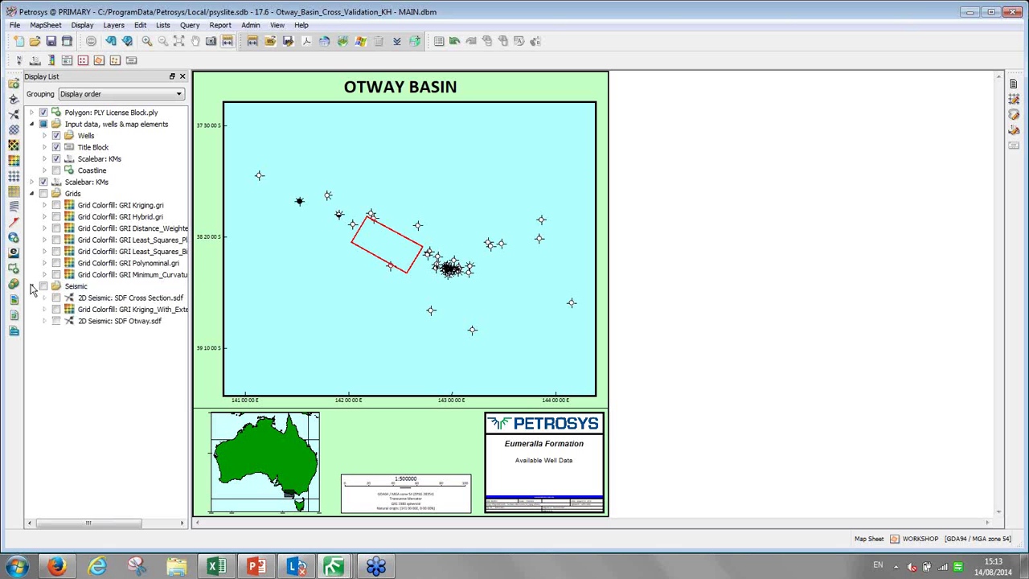
left_click(56, 321)
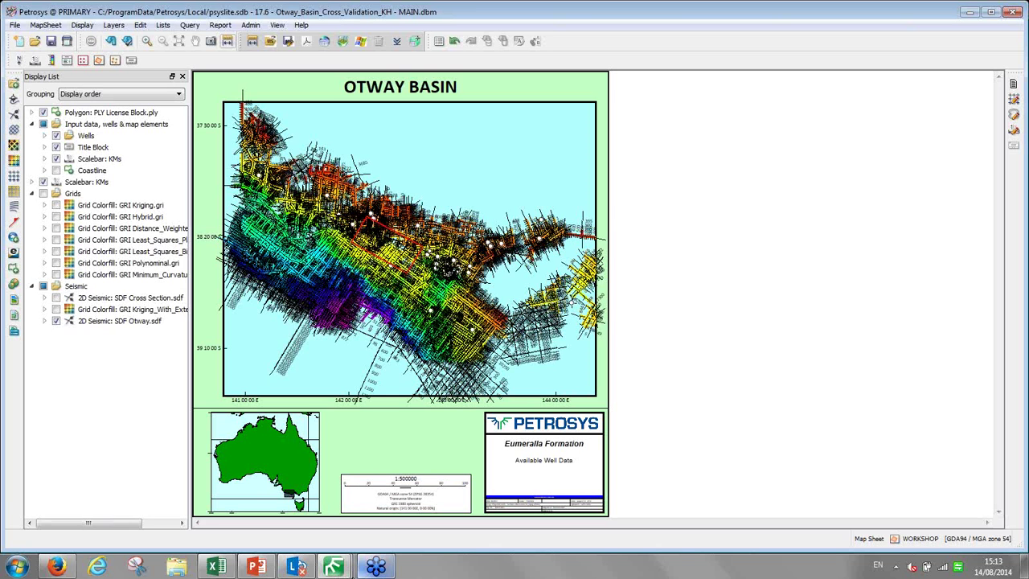
mouse_move(375, 555)
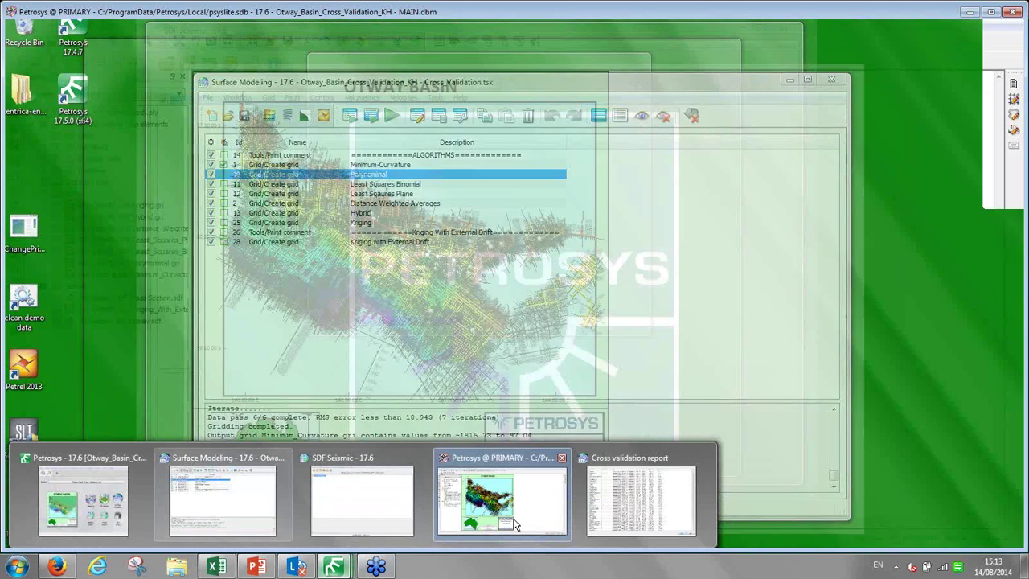
left_click(514, 525)
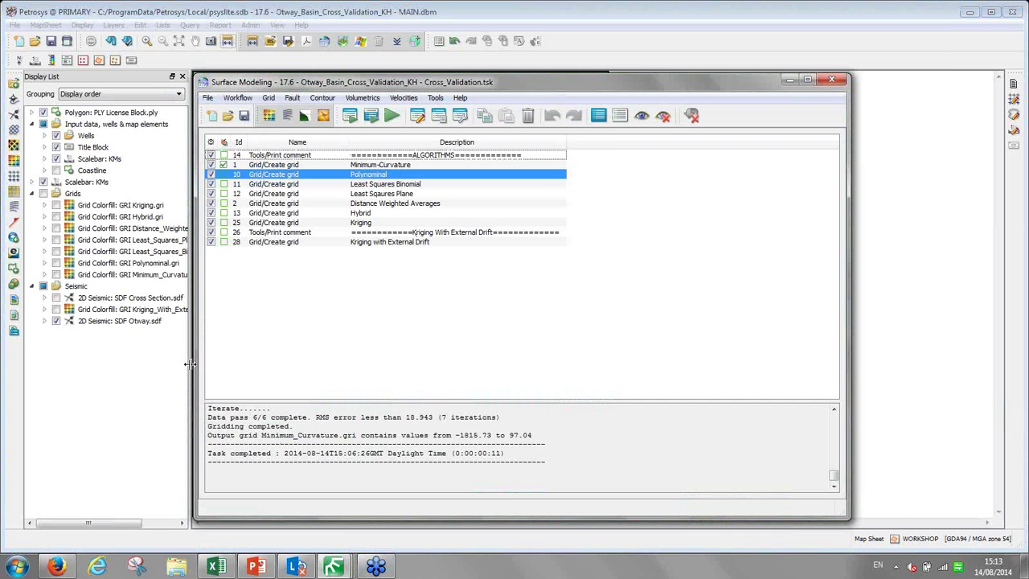
- Return to the map, hide the SDF Otway.sdf seismic, and display the kriging with external drift grid with the SDF Cross Section.sdf line
left_click(137, 381)
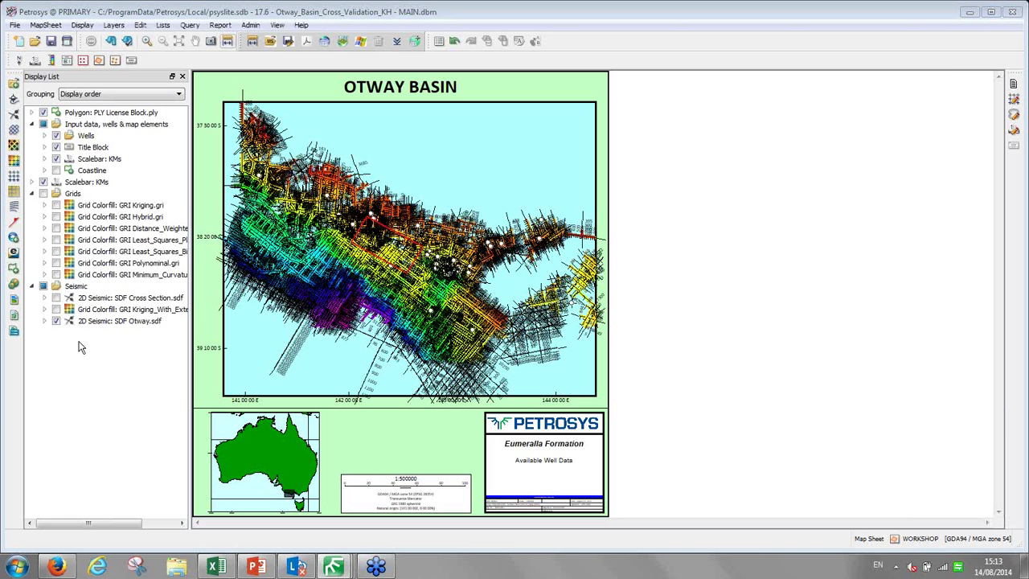
left_click(55, 320)
left_click(56, 310)
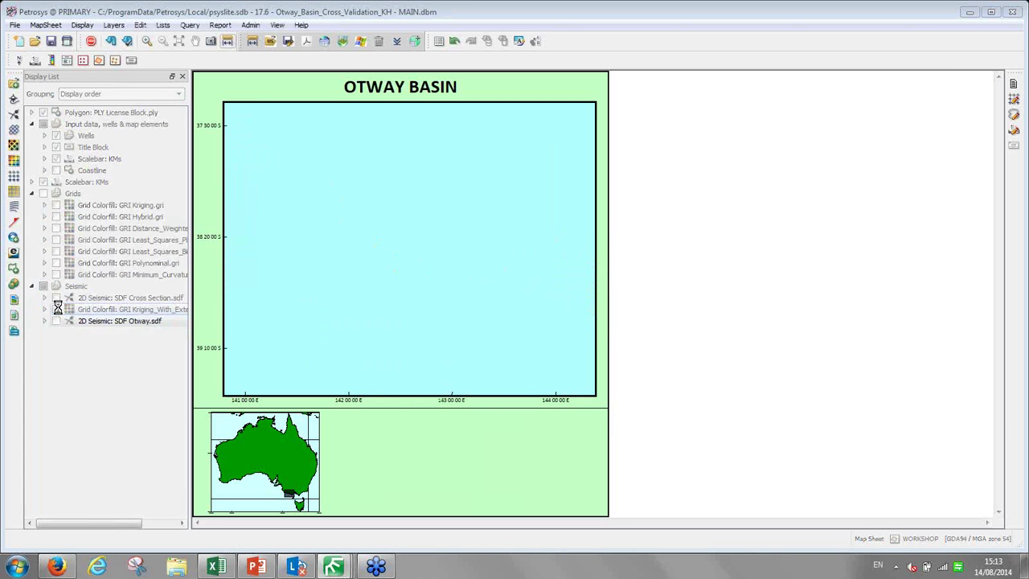
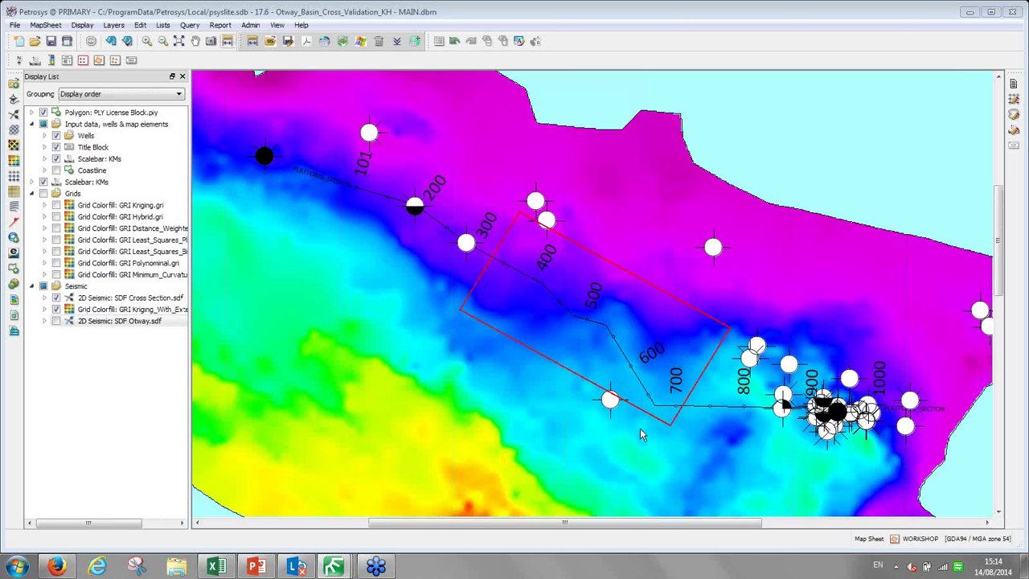
- Review the gridded horizons along PLATFORM_SECTION in the Seismic Line Editor, then return to the map to compare the line's location
left_click(345, 566)
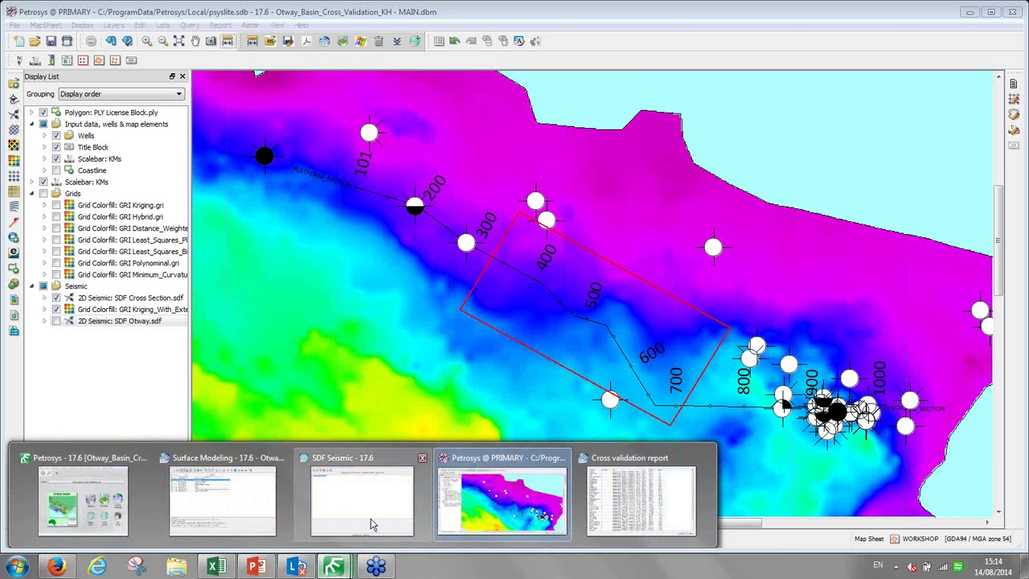
left_click(379, 531)
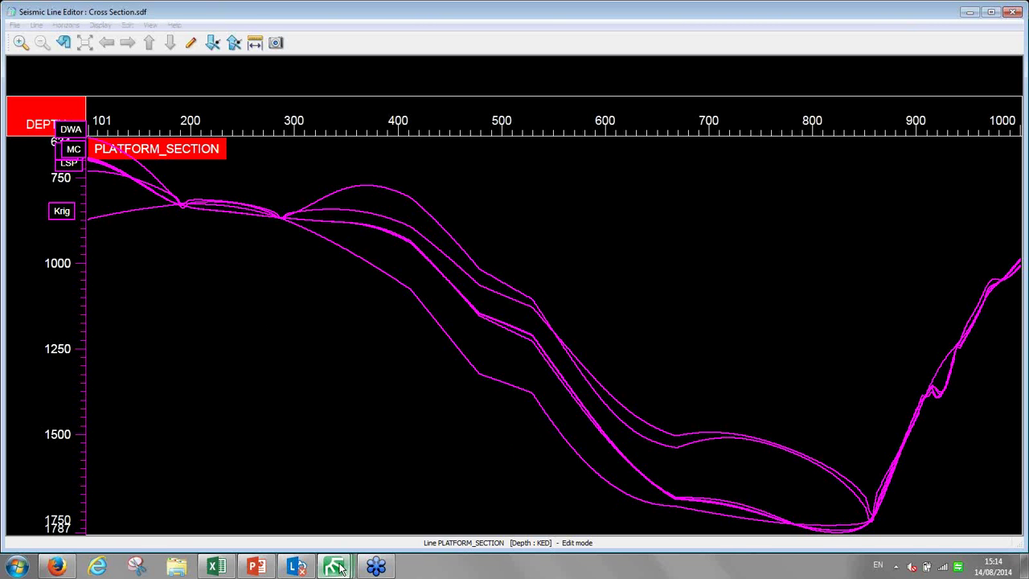
mouse_move(338, 567)
left_click(540, 521)
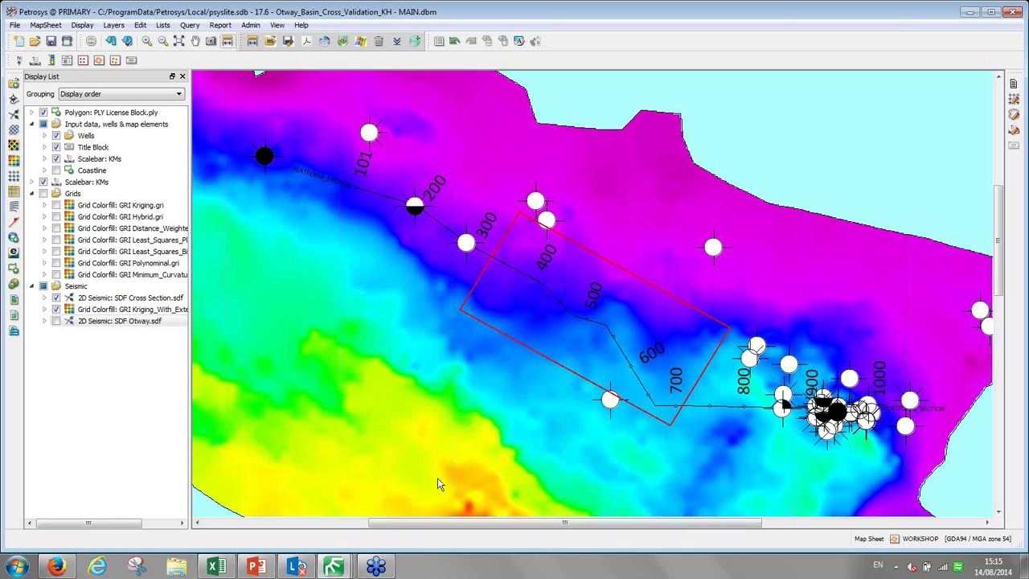
- Switch back to the Seismic Line Editor and measure the depth difference between the shallowest and deepest horizons near shotpoint 387
mouse_move(341, 565)
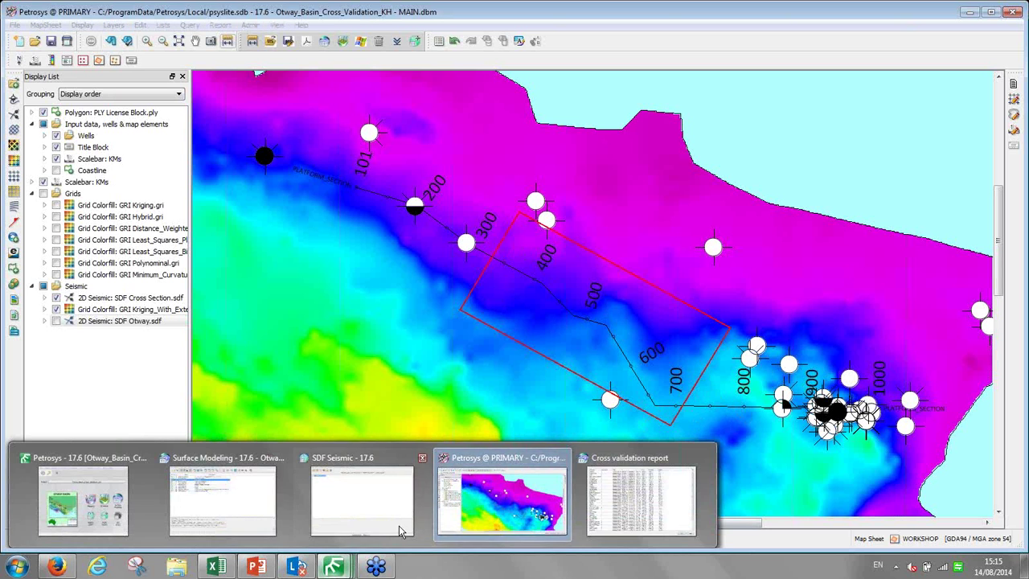
left_click(400, 533)
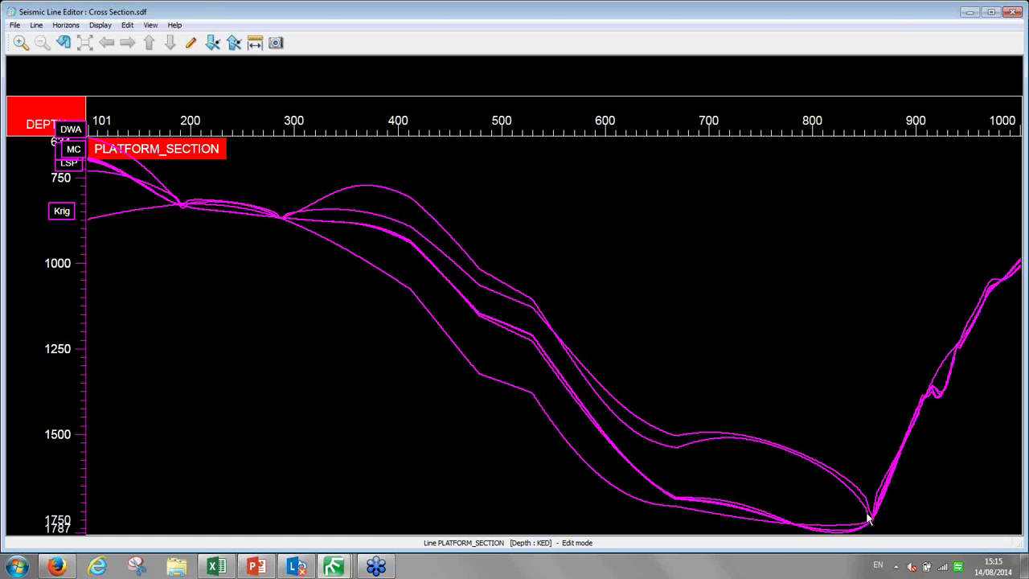
left_click(255, 41)
mouse_move(383, 187)
left_mouse_down()
mouse_move(399, 255)
mouse_move(381, 275)
mouse_move(395, 271)
mouse_move(524, 549)
mouse_move(354, 181)
mouse_move(385, 187)
left_mouse_up()
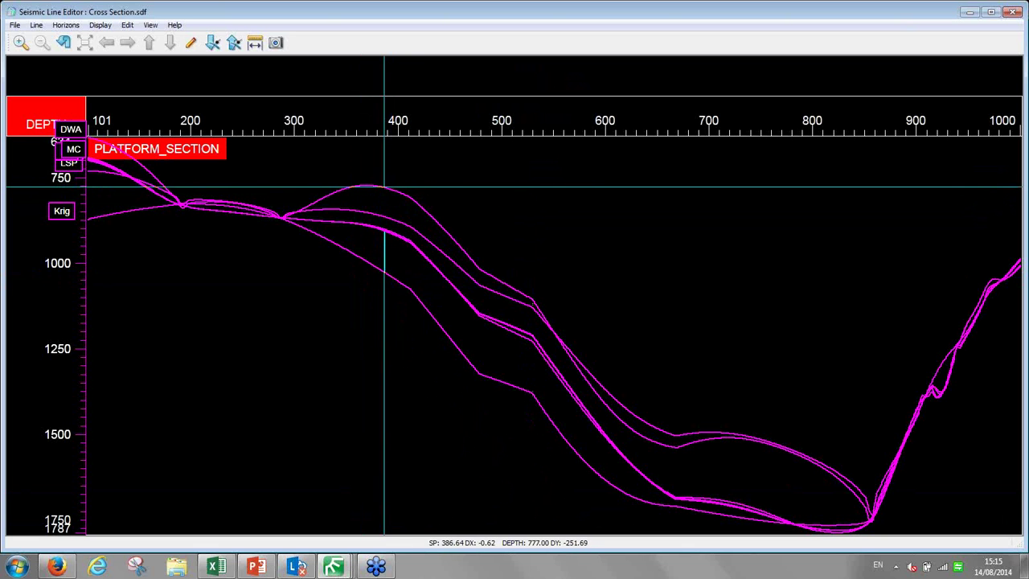
left_click_drag(384, 188, 385, 188)
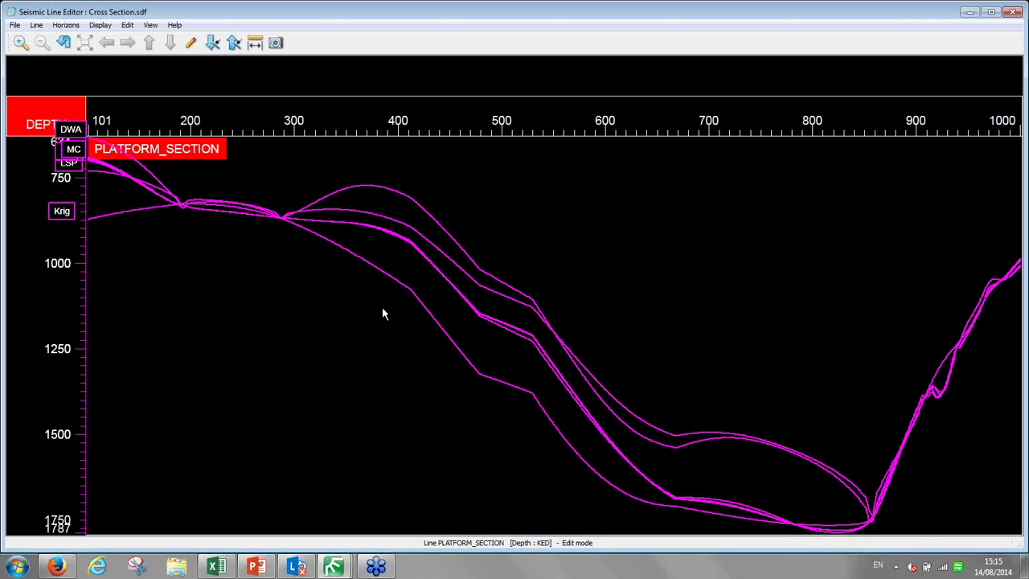
- Set the KED horizon to Active in the Horizon Editor and select the Krig horizon on the section for comparison
left_click(66, 25)
left_click(80, 60)
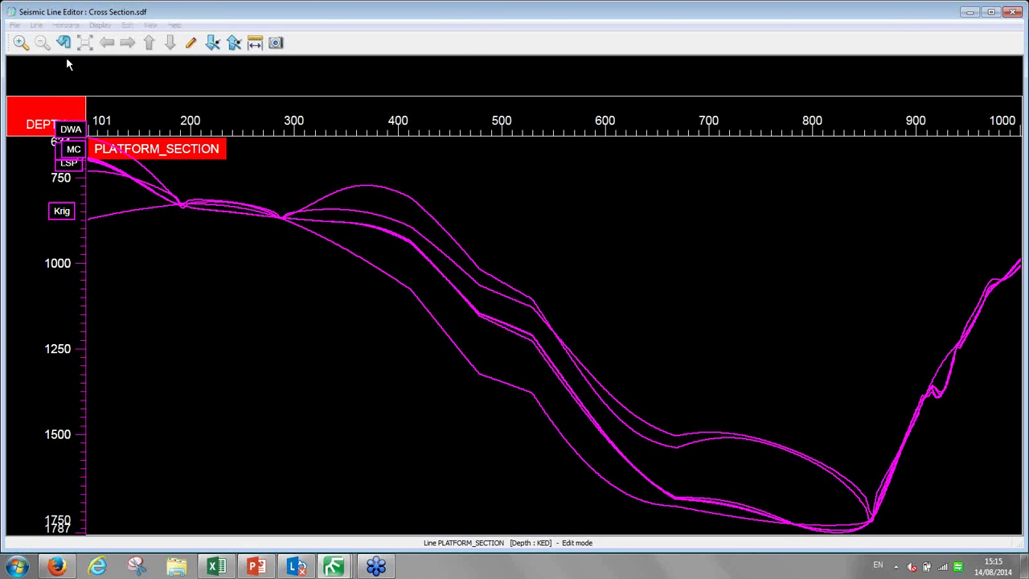
left_click(60, 70)
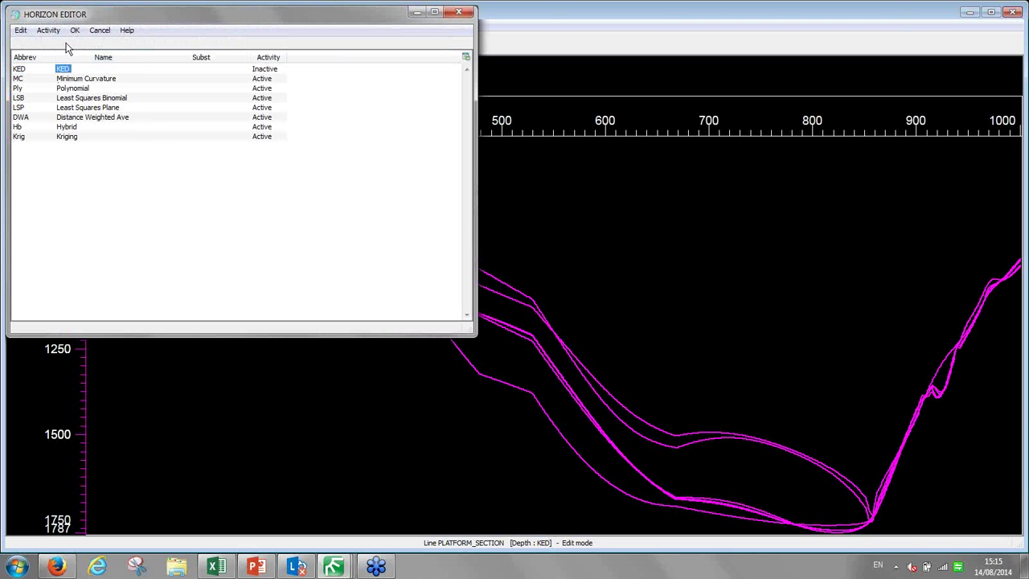
left_click(56, 32)
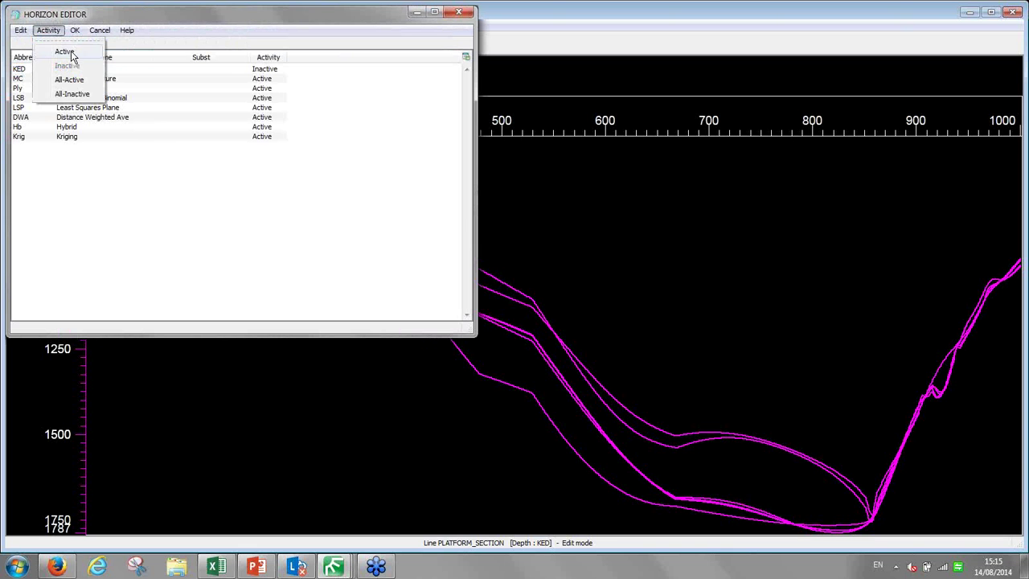
left_click(75, 51)
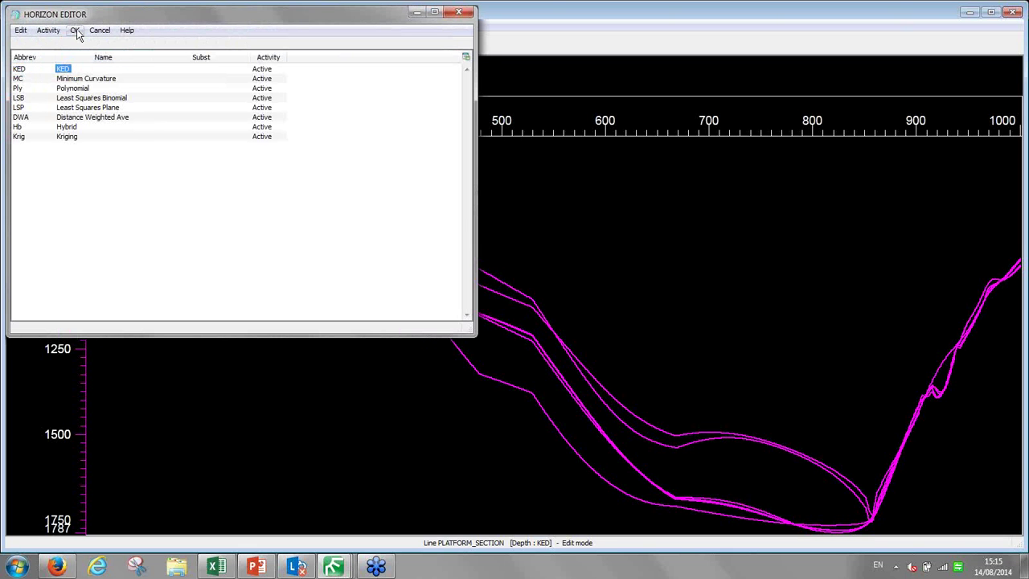
left_click(76, 33)
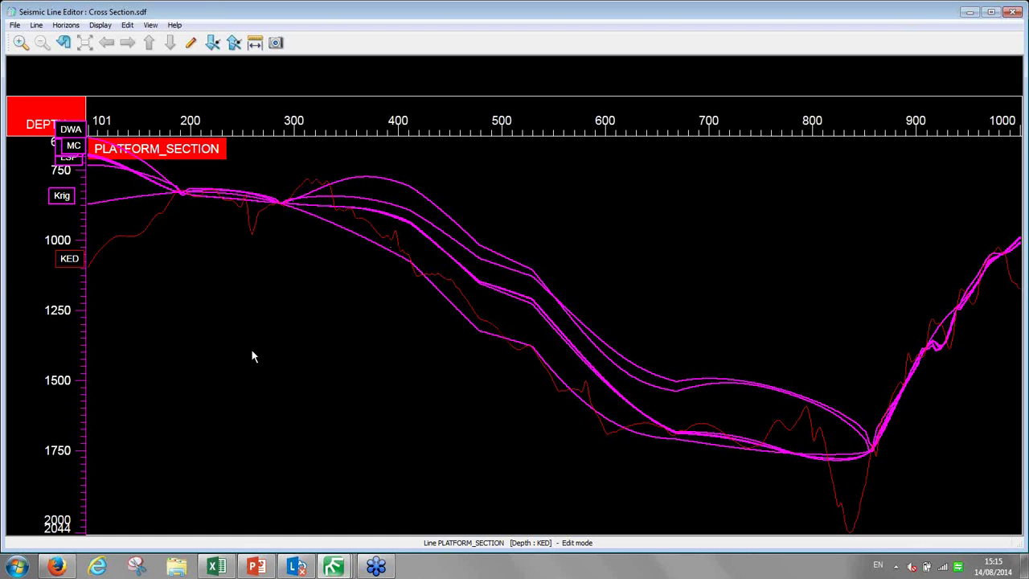
left_click(383, 252)
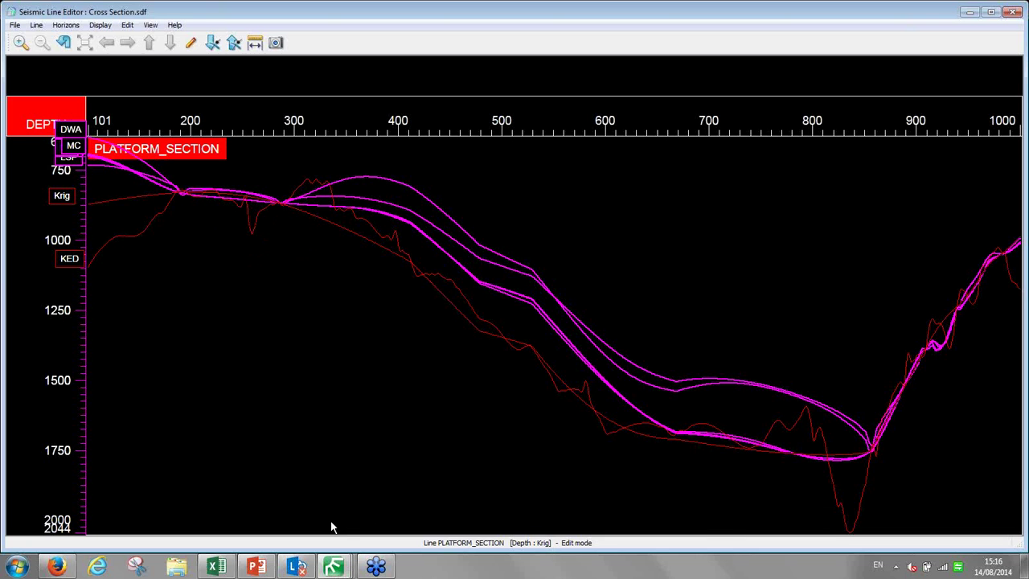
- Switch to Excel and review the Delta Z KED values and summary statistics on the All-KED sheet
mouse_move(334, 566)
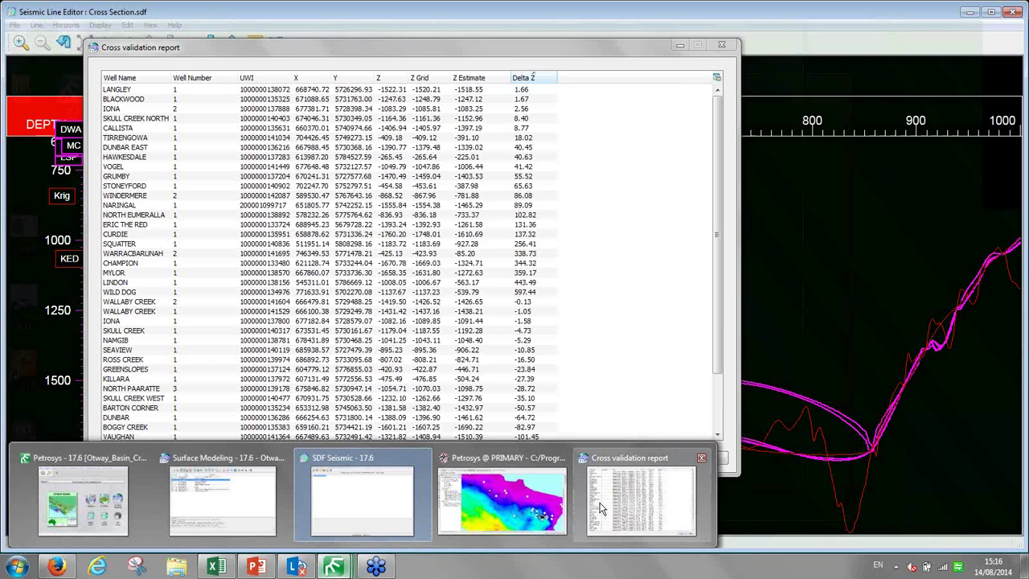
left_click(215, 568)
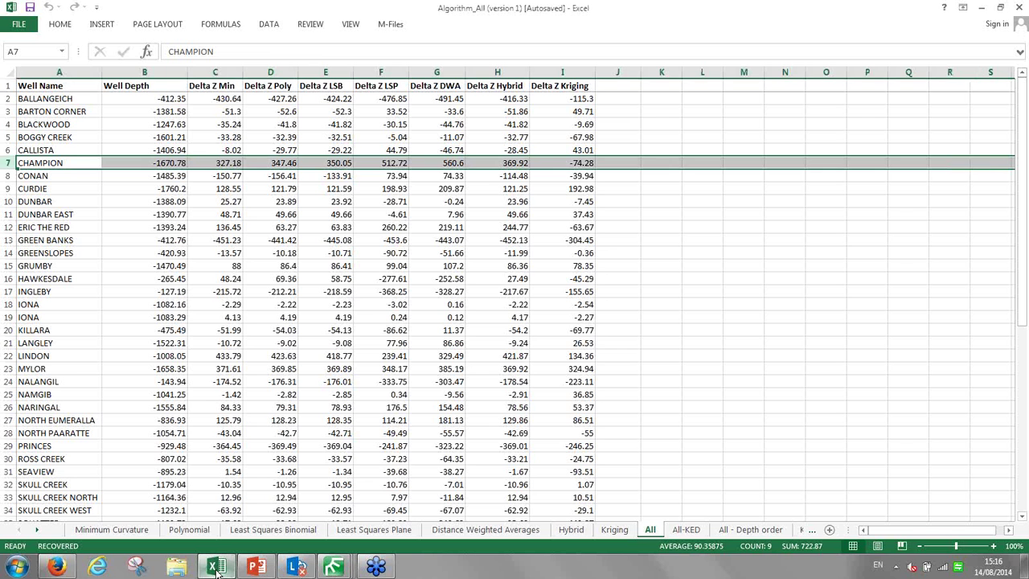
left_click(683, 530)
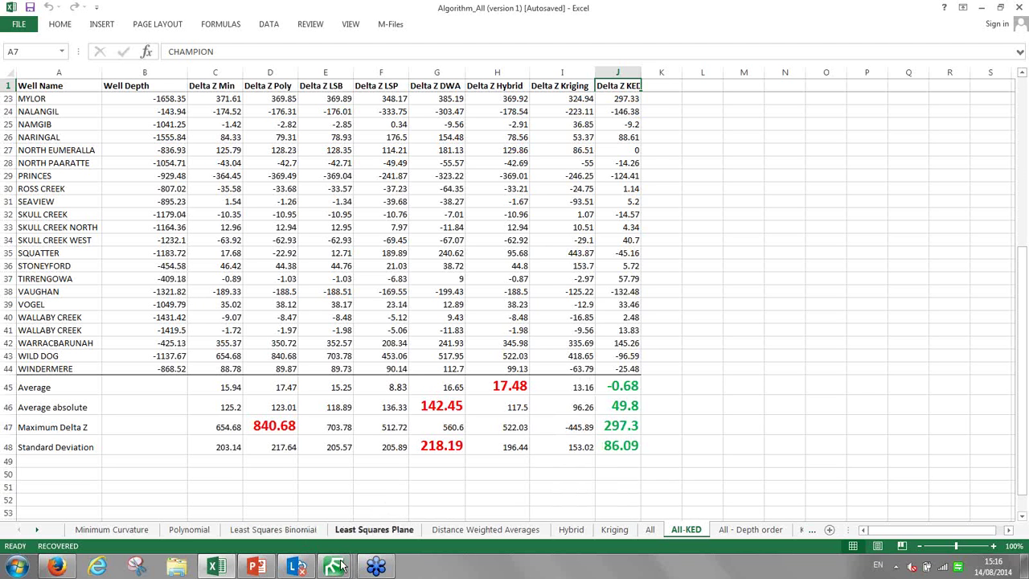
- Switch back to the Petrosys map and display the full Otway Basin sheet with the external drift grid
mouse_move(342, 567)
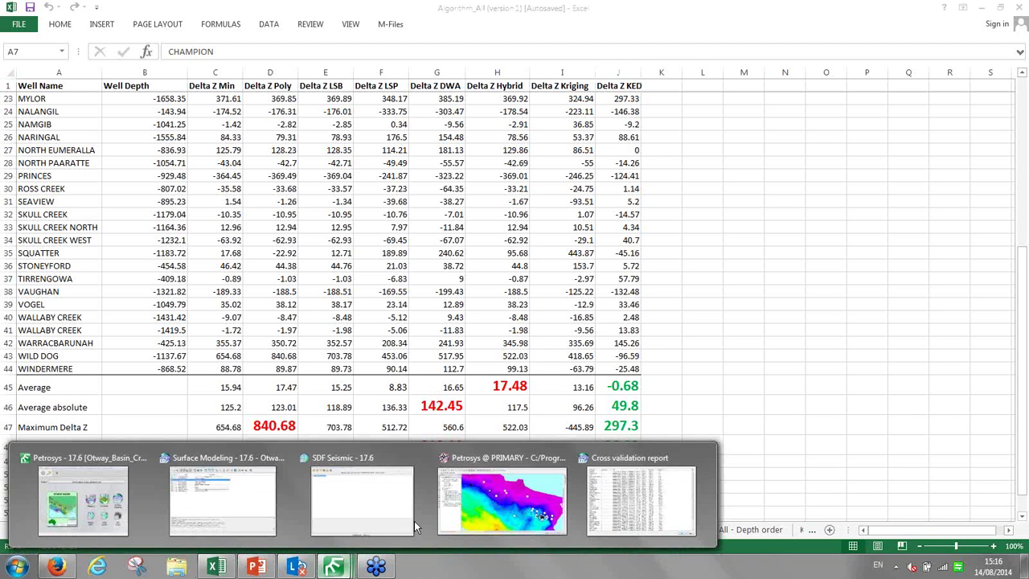
left_click(483, 495)
left_click(179, 40)
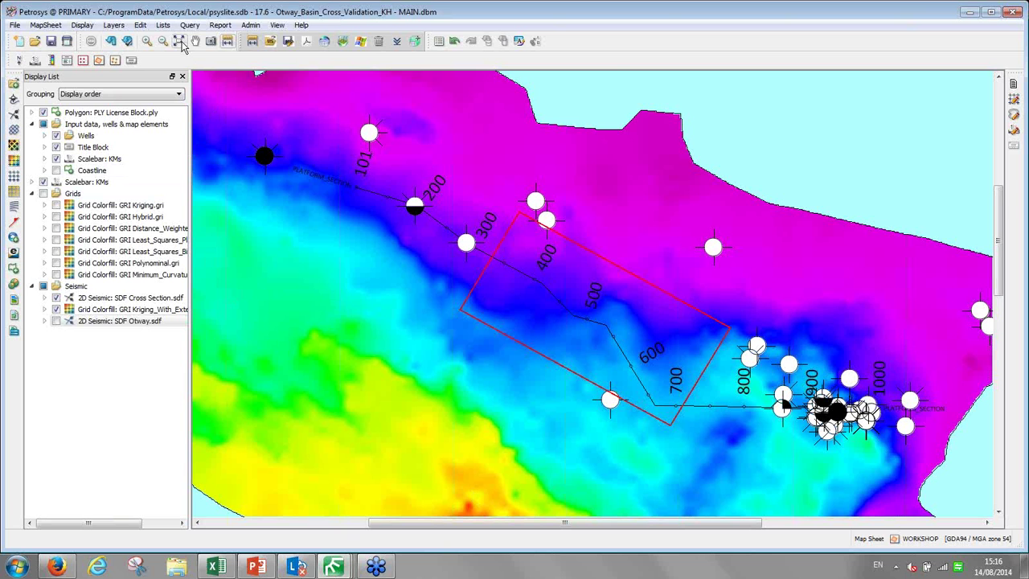
left_click(179, 40)
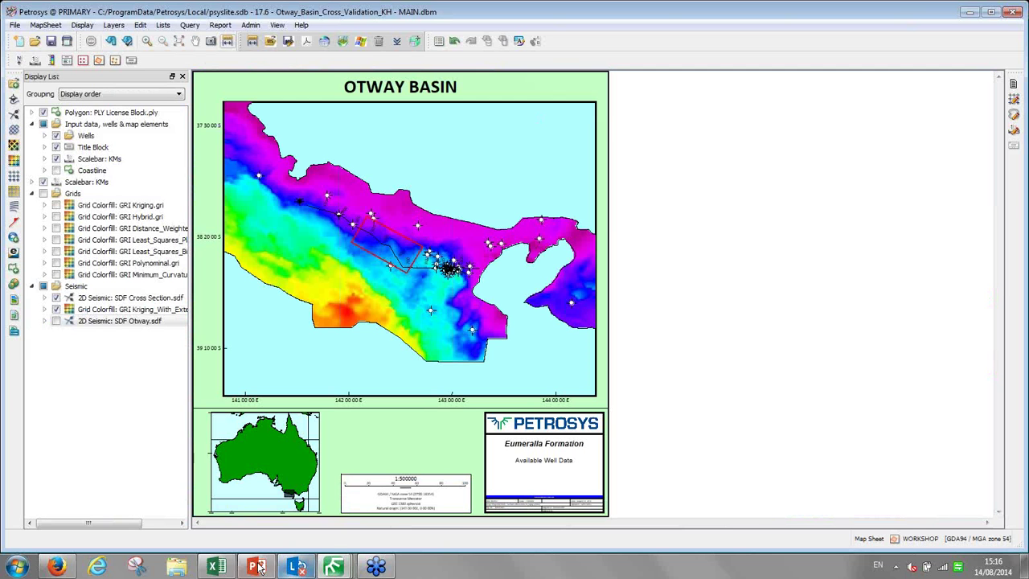
- Switch to PowerPoint and present the Cross Validation – Conclusions slide as a slide show
left_click(256, 567)
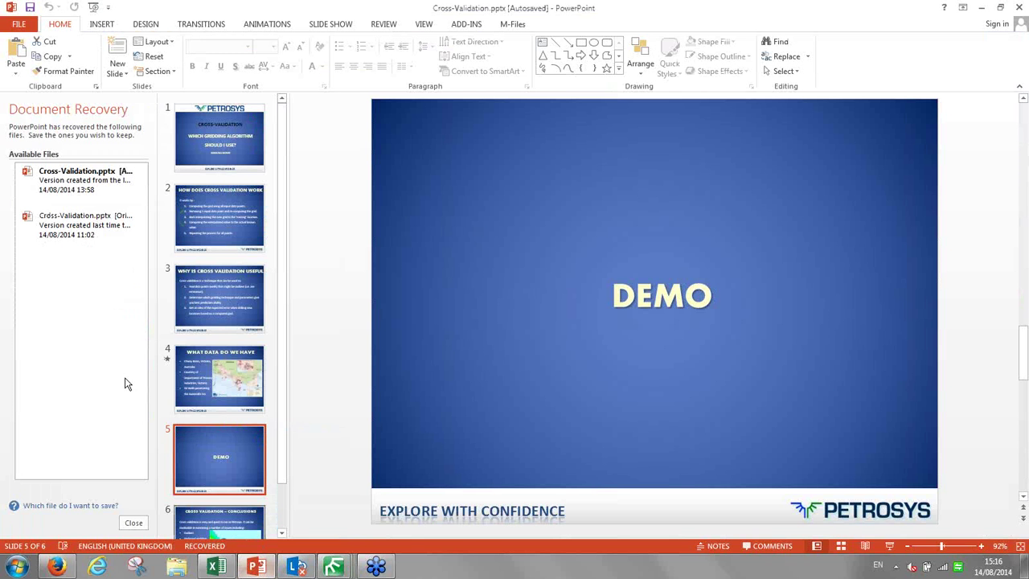
scroll(328, 525, "down", 1)
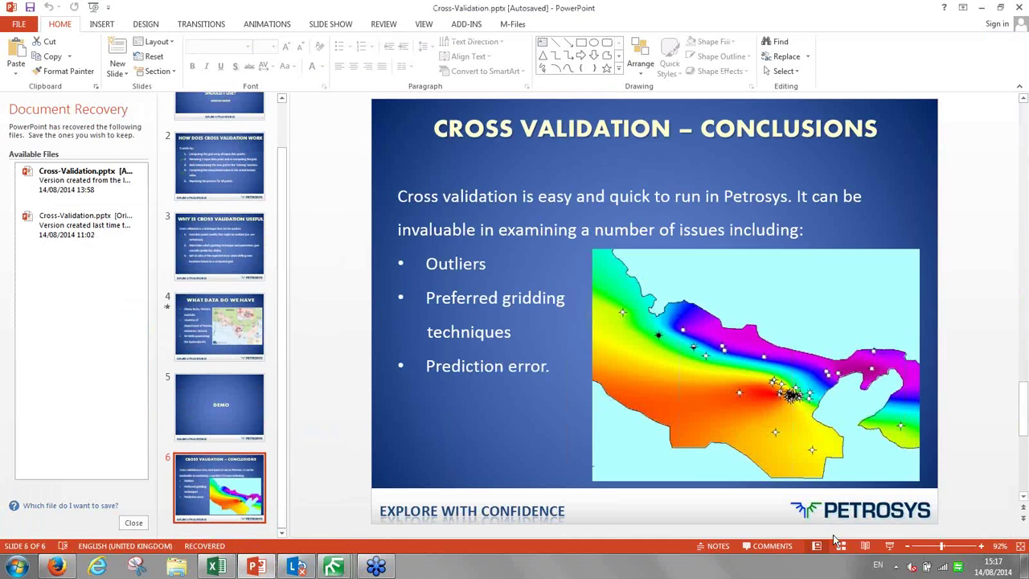
left_click(890, 547)
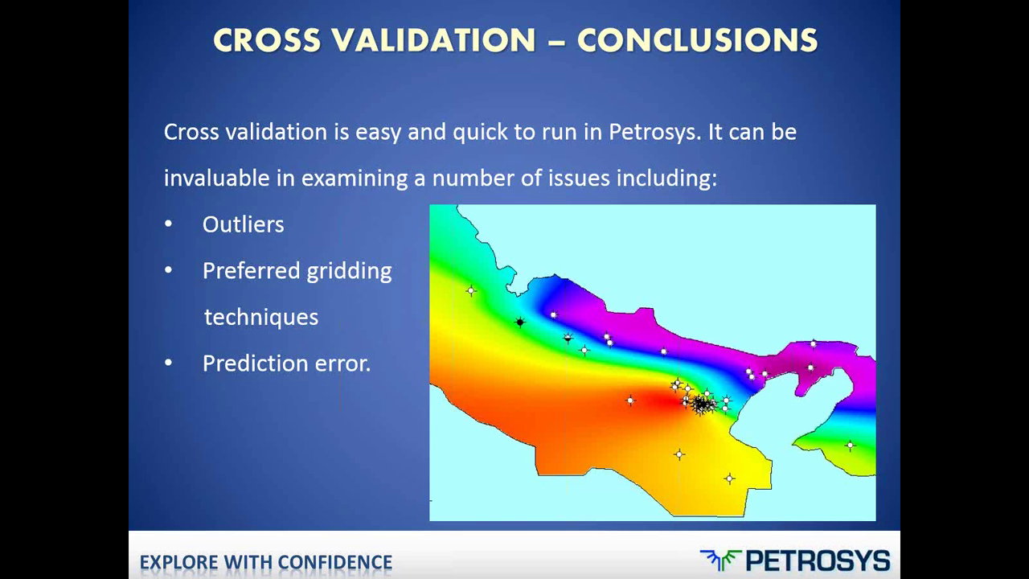